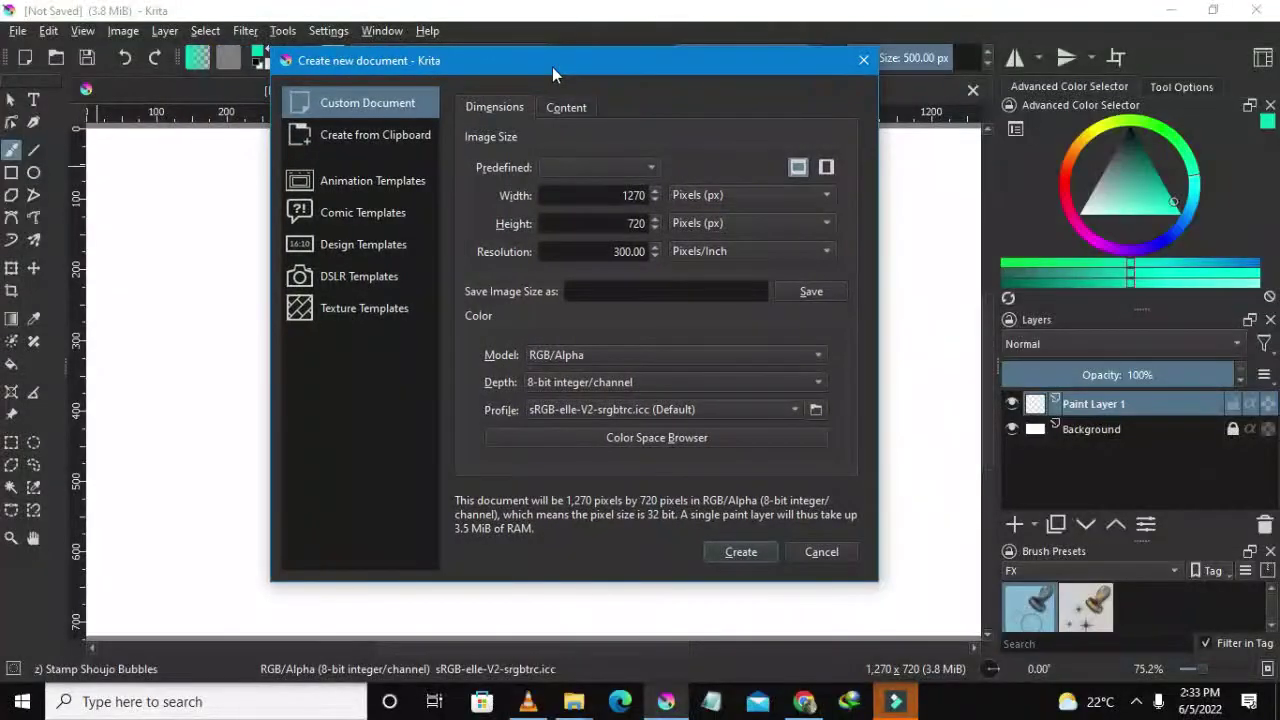
Step: Create the custom 1270×720 px document at 300 ppi
drag(552, 67, 552, 63)
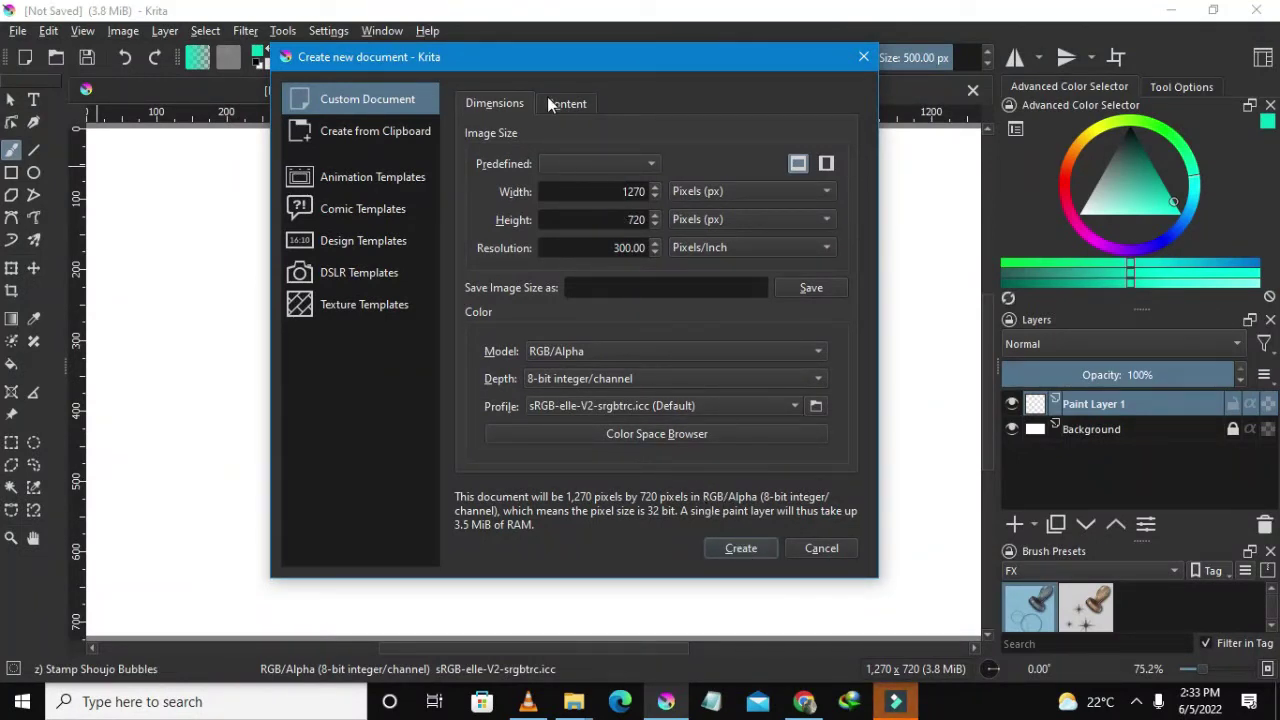
click(754, 551)
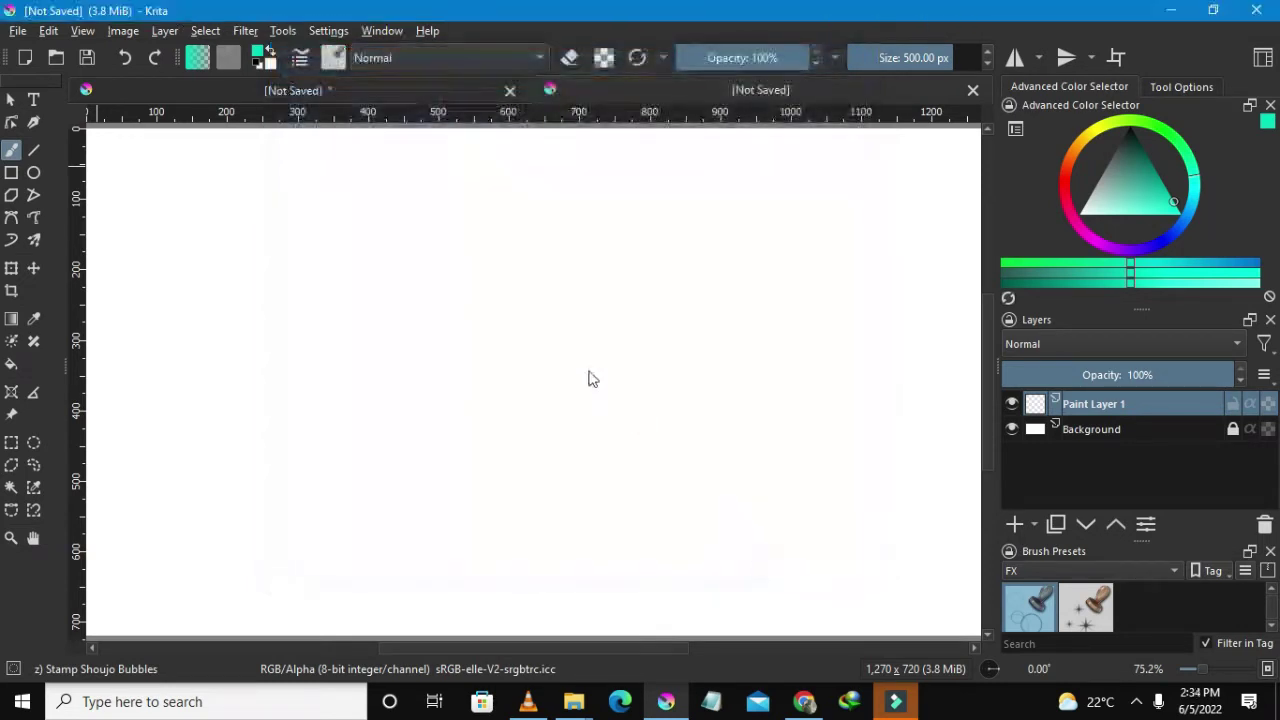
scroll(498, 332, down, 2)
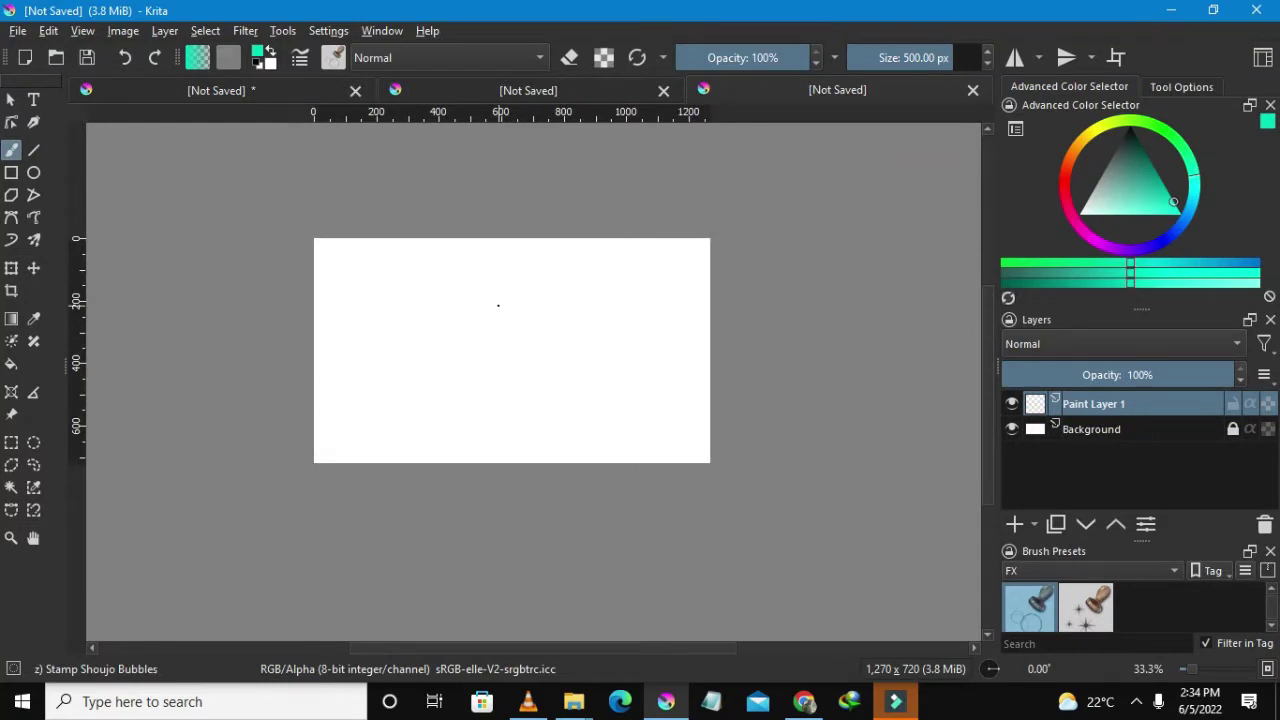
scroll(500, 310, up, 2)
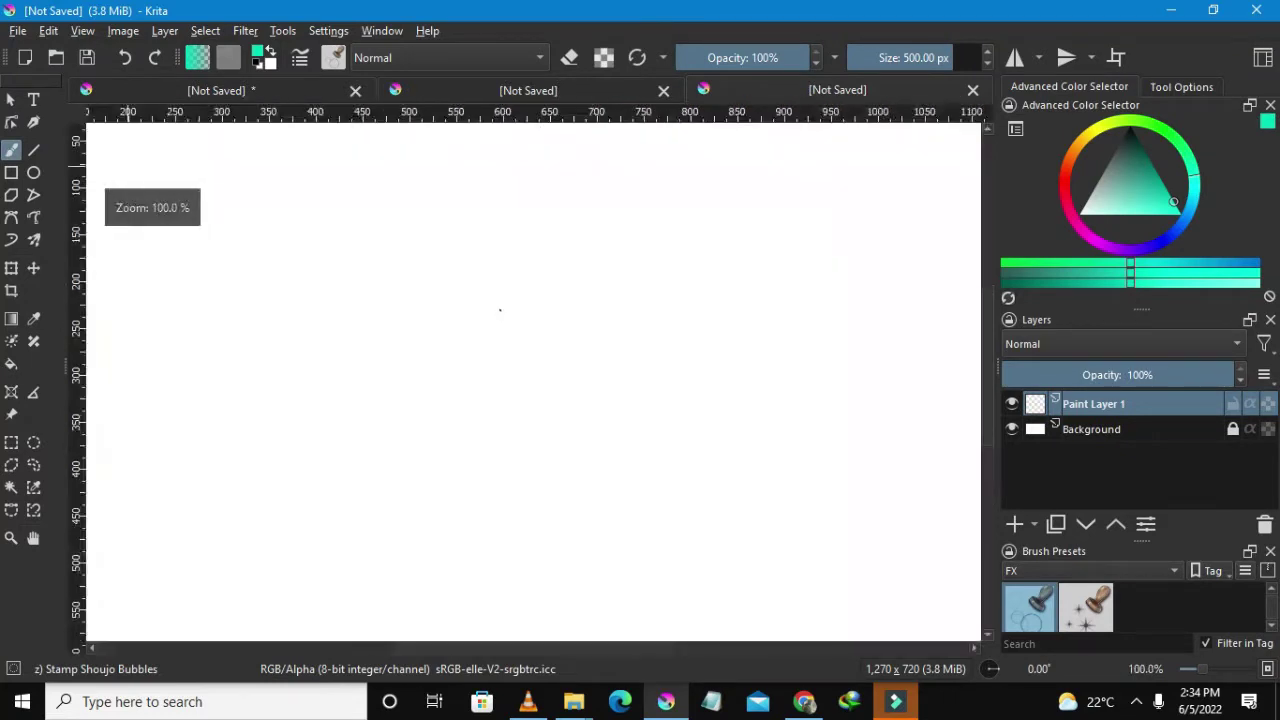
scroll(500, 310, down, 2)
scroll(500, 310, up, 2)
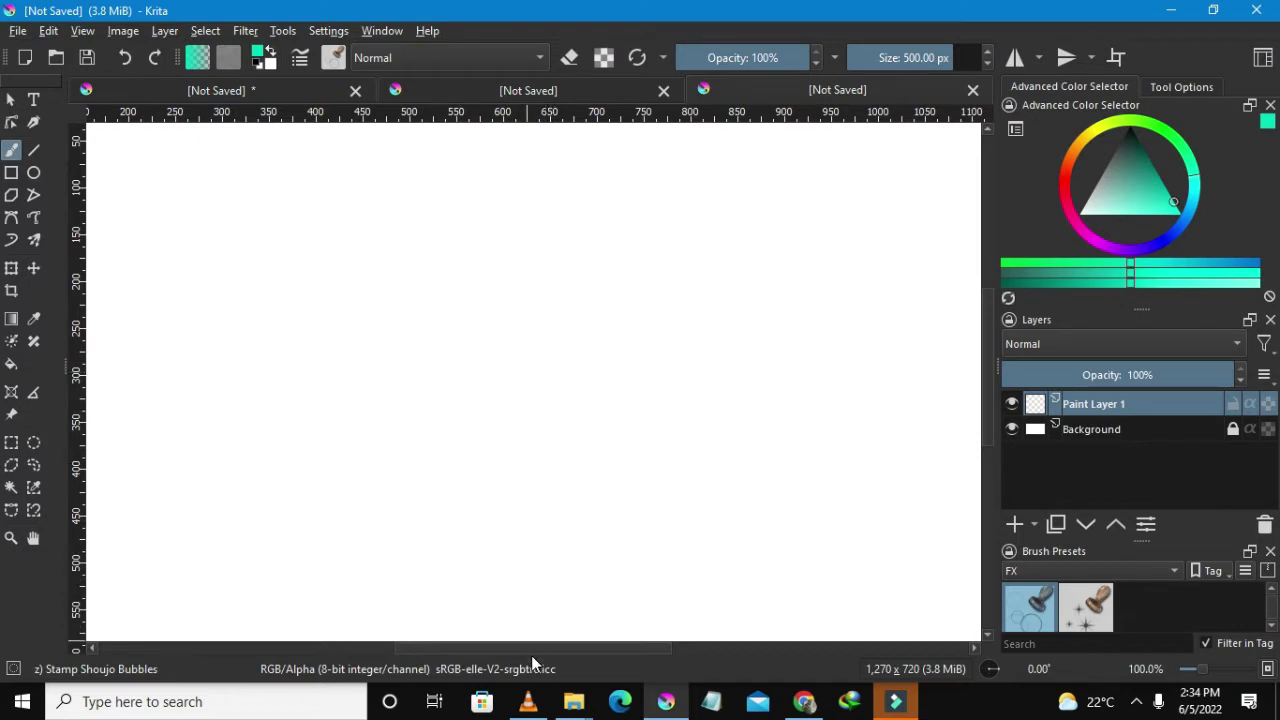
scroll(519, 650, left, 3)
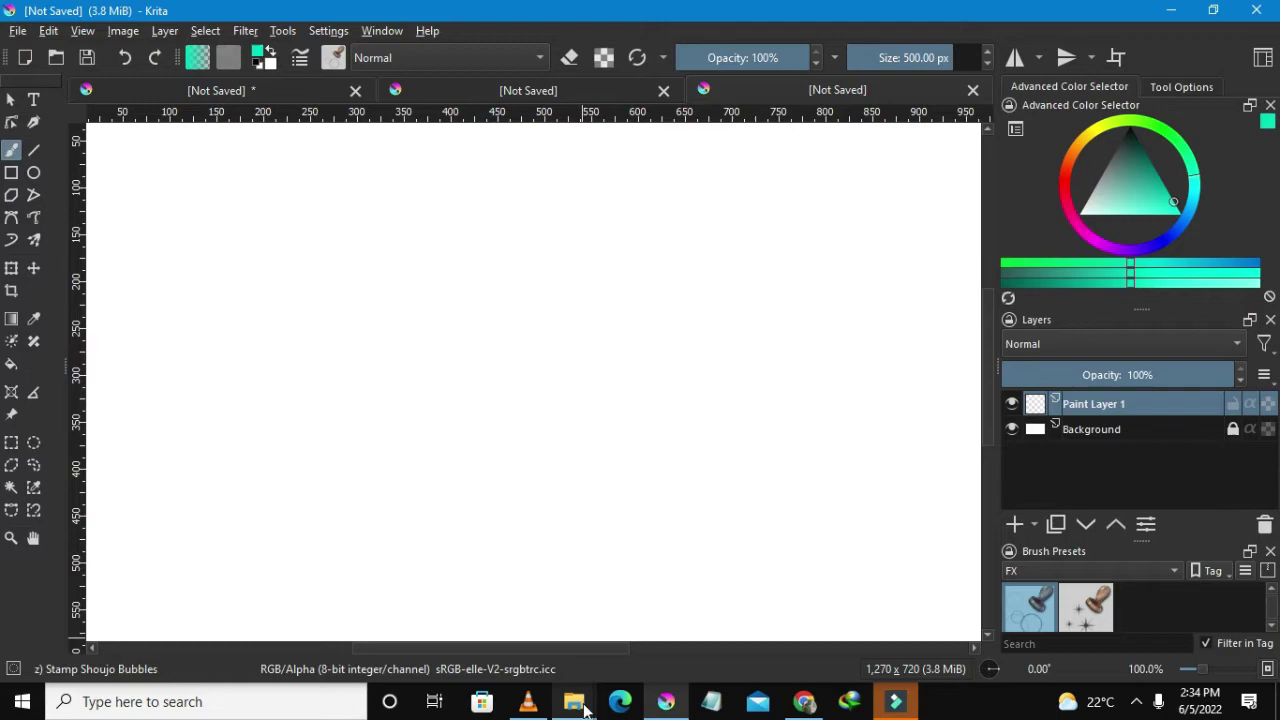
Step: Drag the Batman cartoon PNG from the Downloads folder onto the Krita canvas
mouse_move(586, 708)
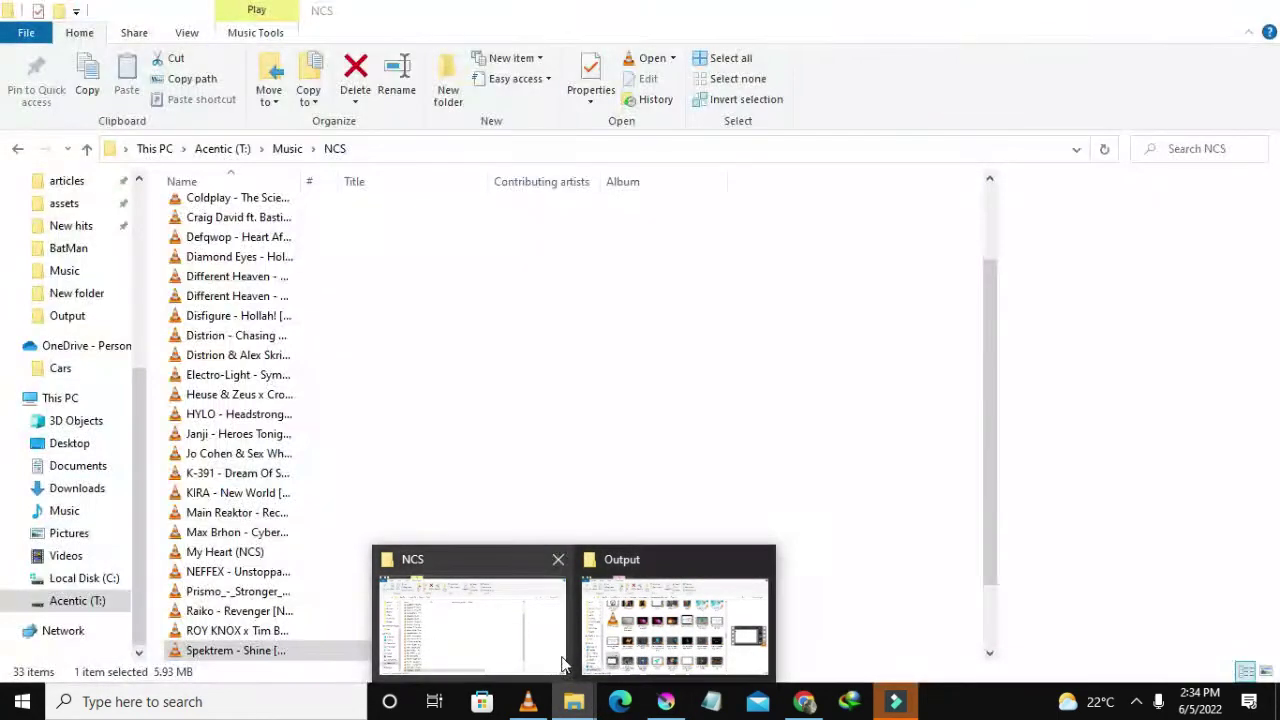
click(660, 625)
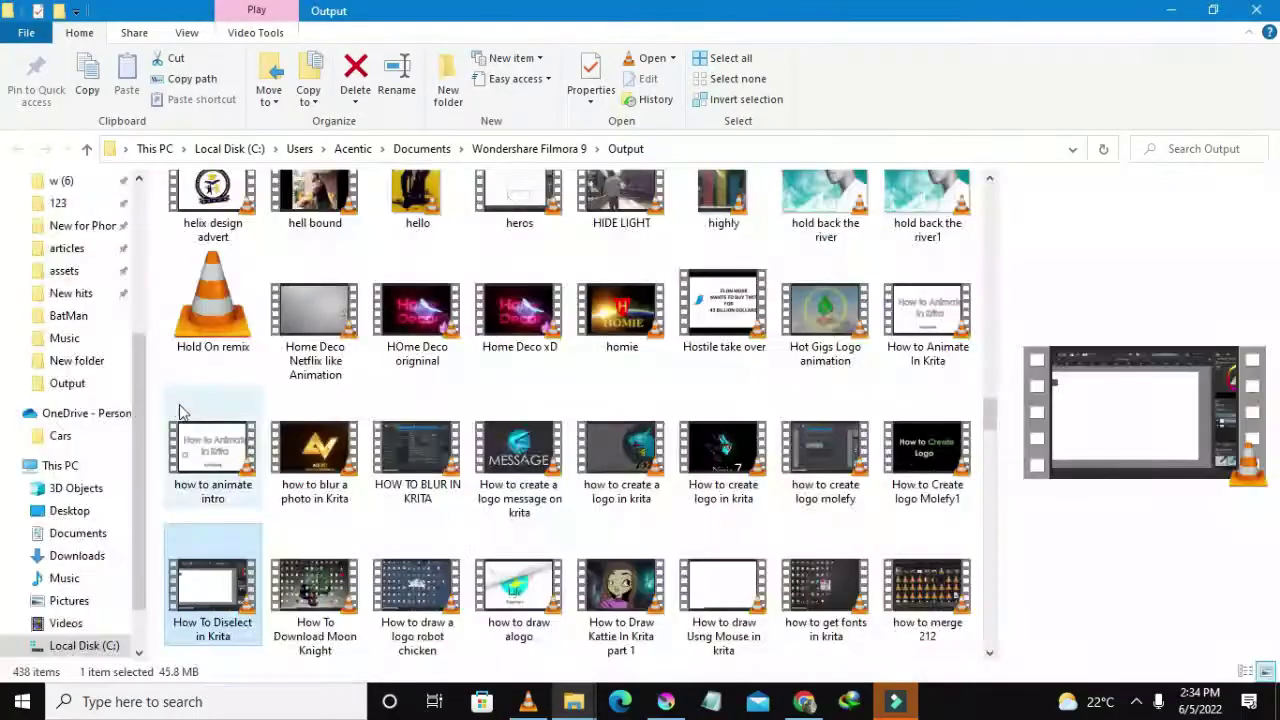
scroll(102, 450, up, 1)
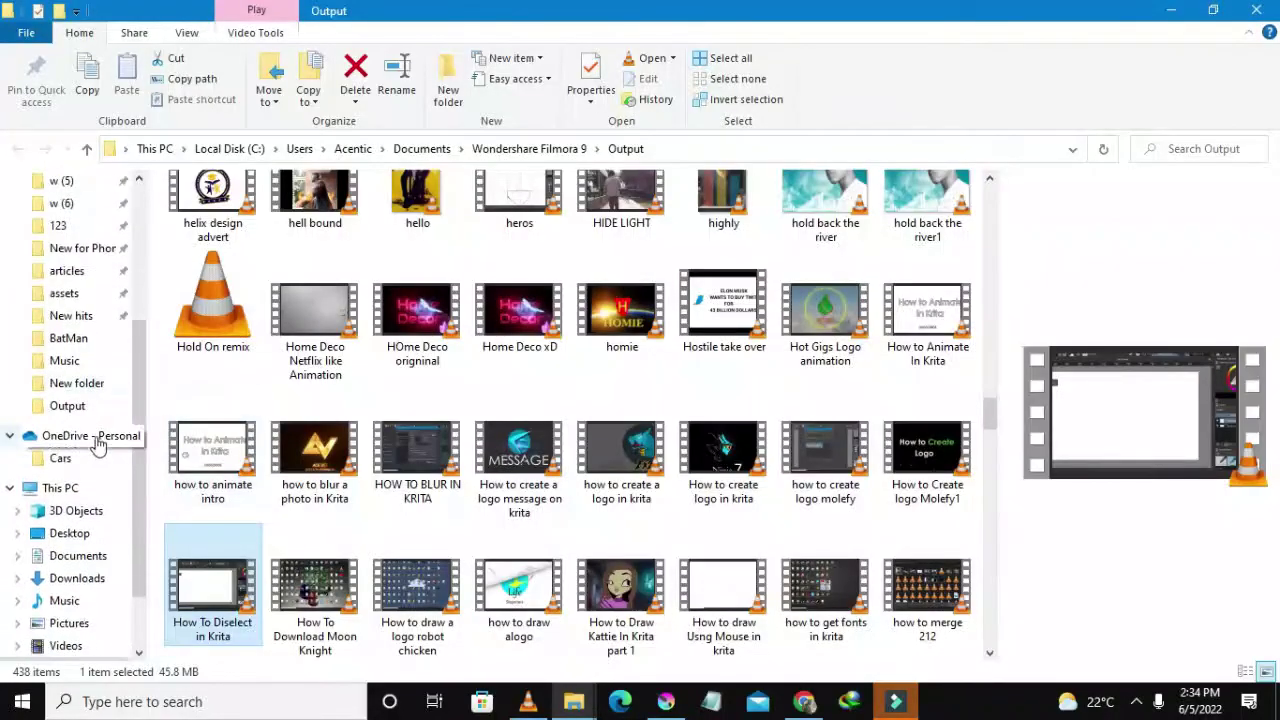
click(78, 578)
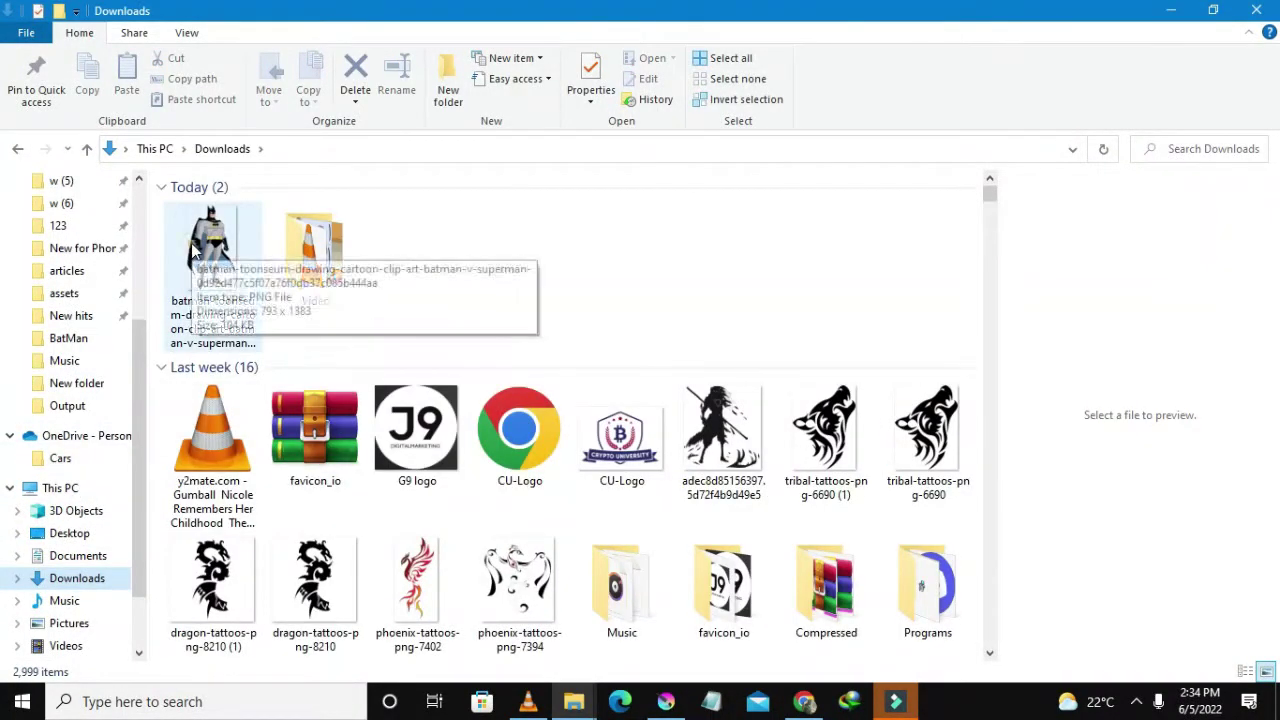
click(196, 252)
drag(217, 294, 558, 459)
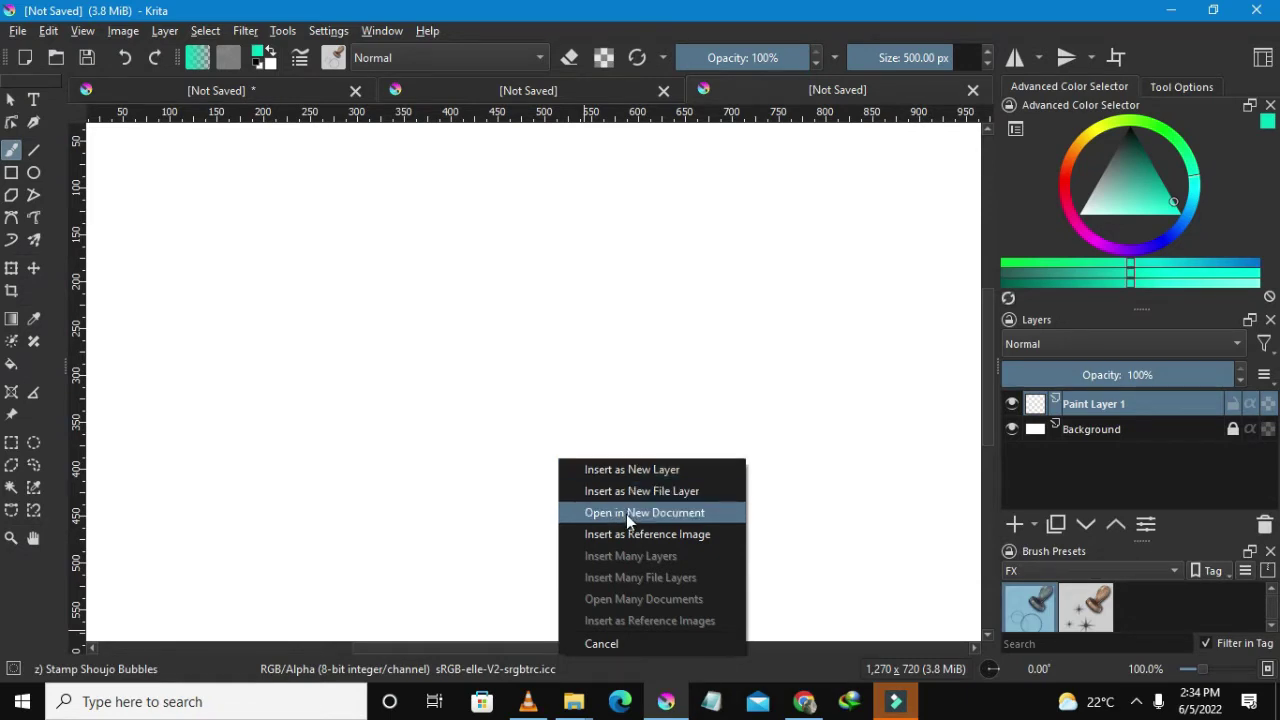
Step: Insert the dropped Batman image as a new layer above Paint Layer 1
click(640, 470)
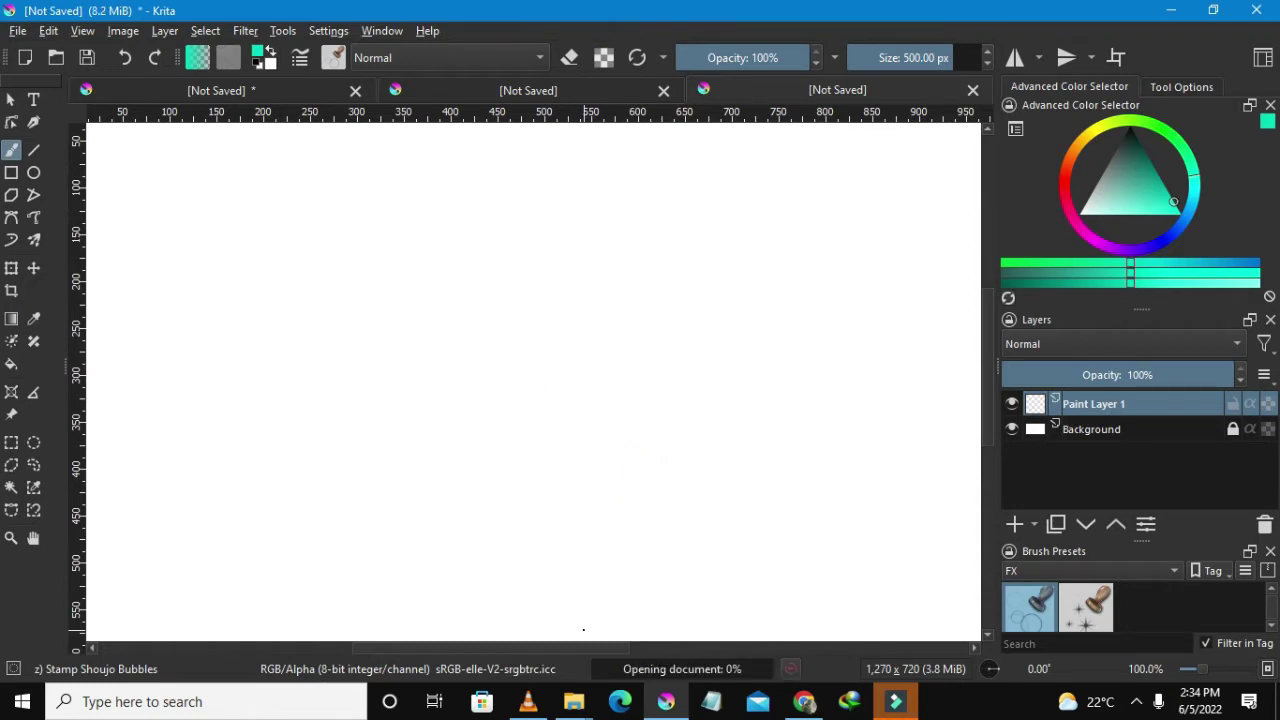
key(minus)
key(minus)
key(minus)
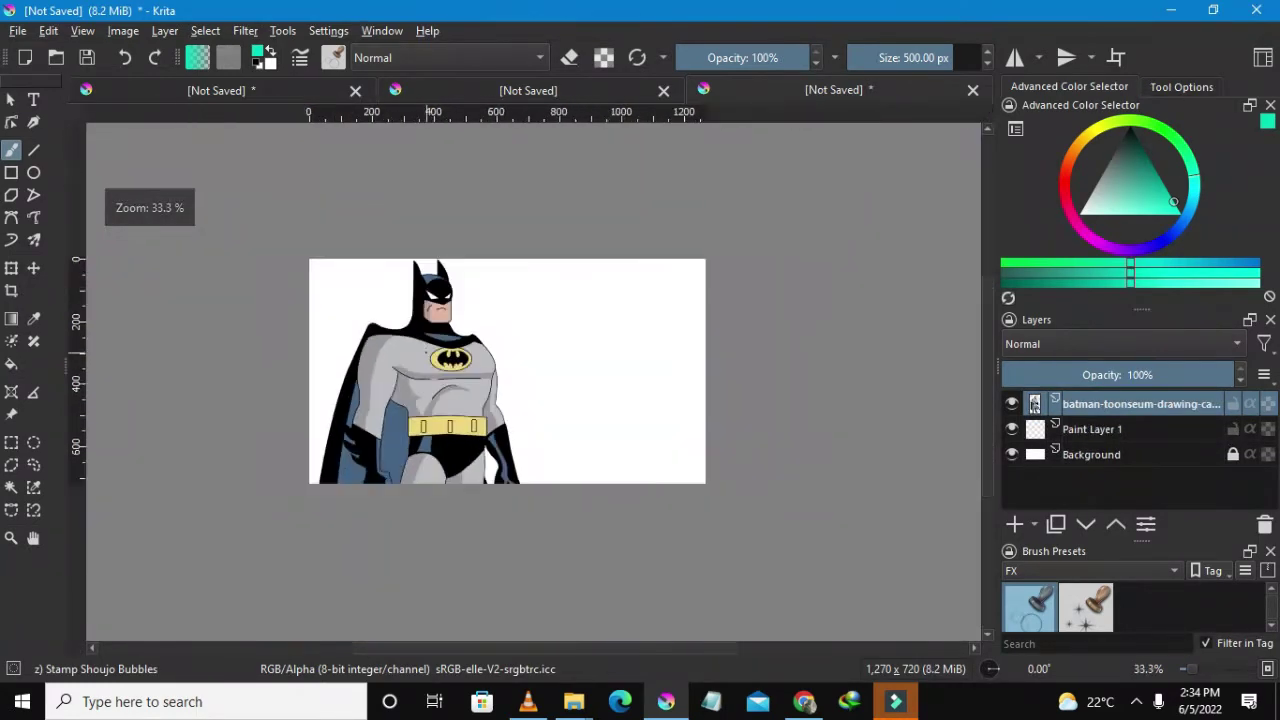
key(plus)
key(plus)
key(minus)
key(minus)
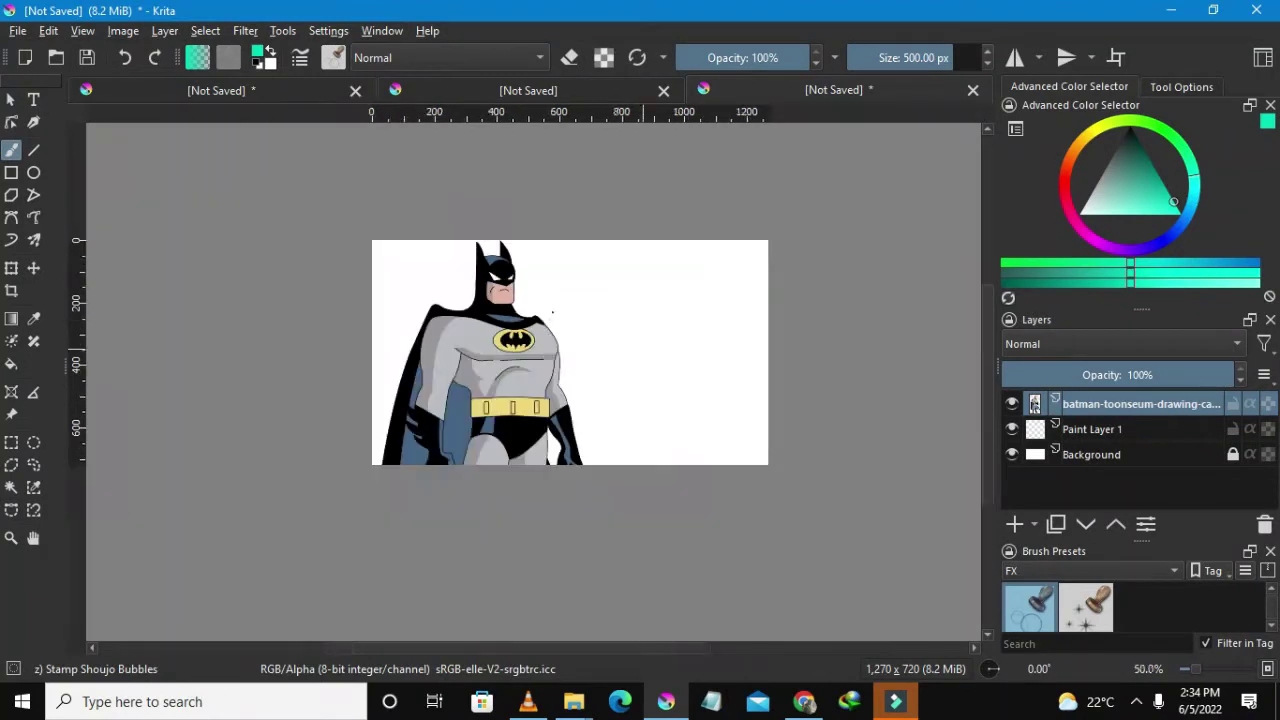
key(plus)
key(plus)
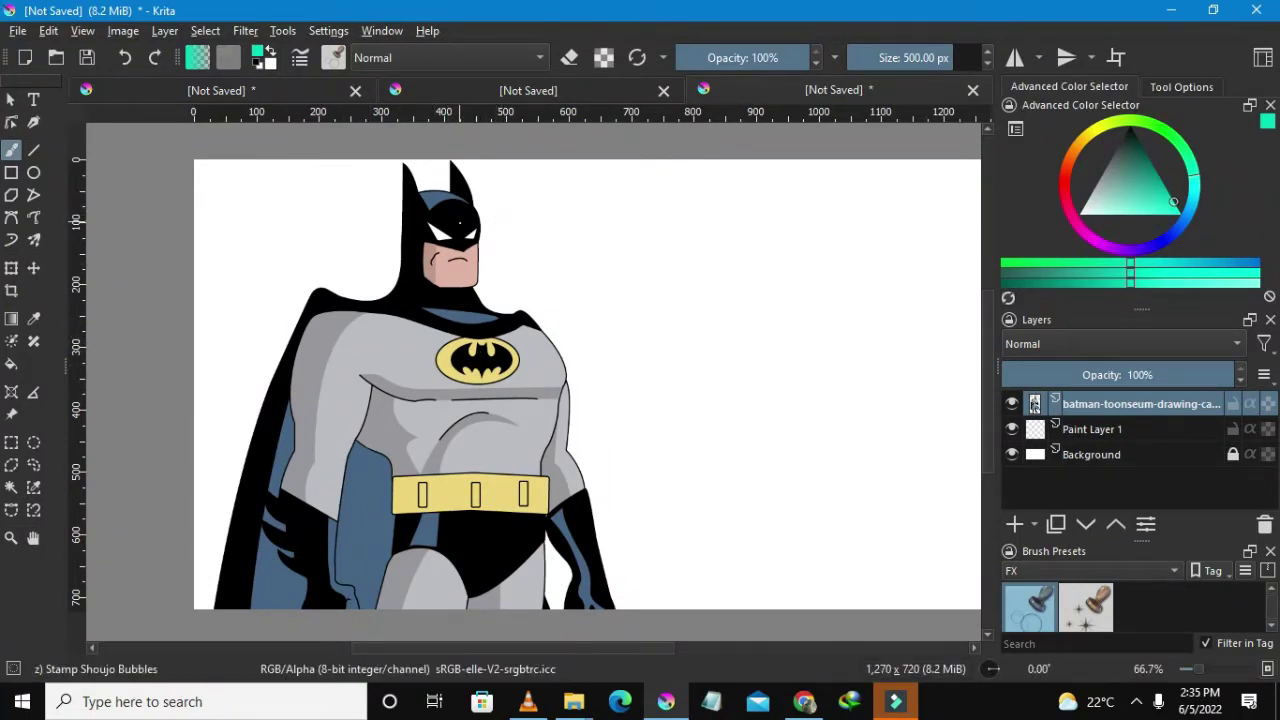
key(minus)
key(minus)
key(plus)
key(plus)
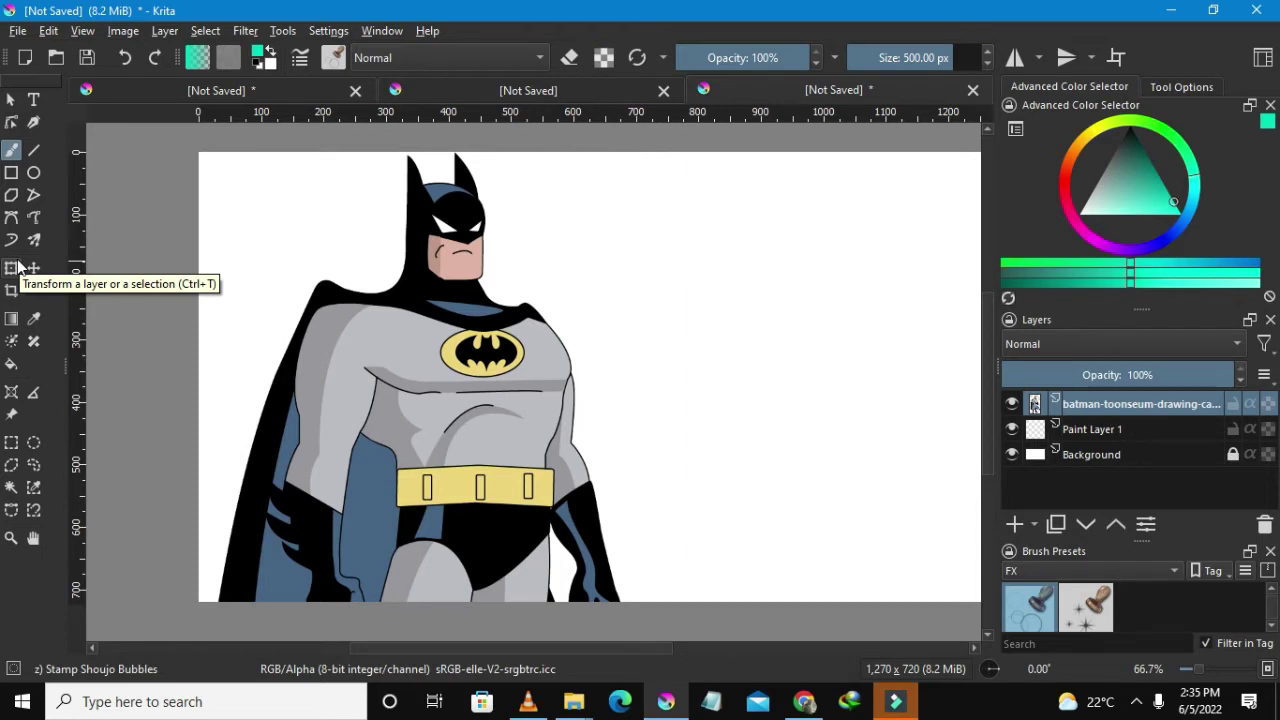
Step: Scale Batman down with the Transform tool so the full figure stands on the canvas's left side
click(17, 264)
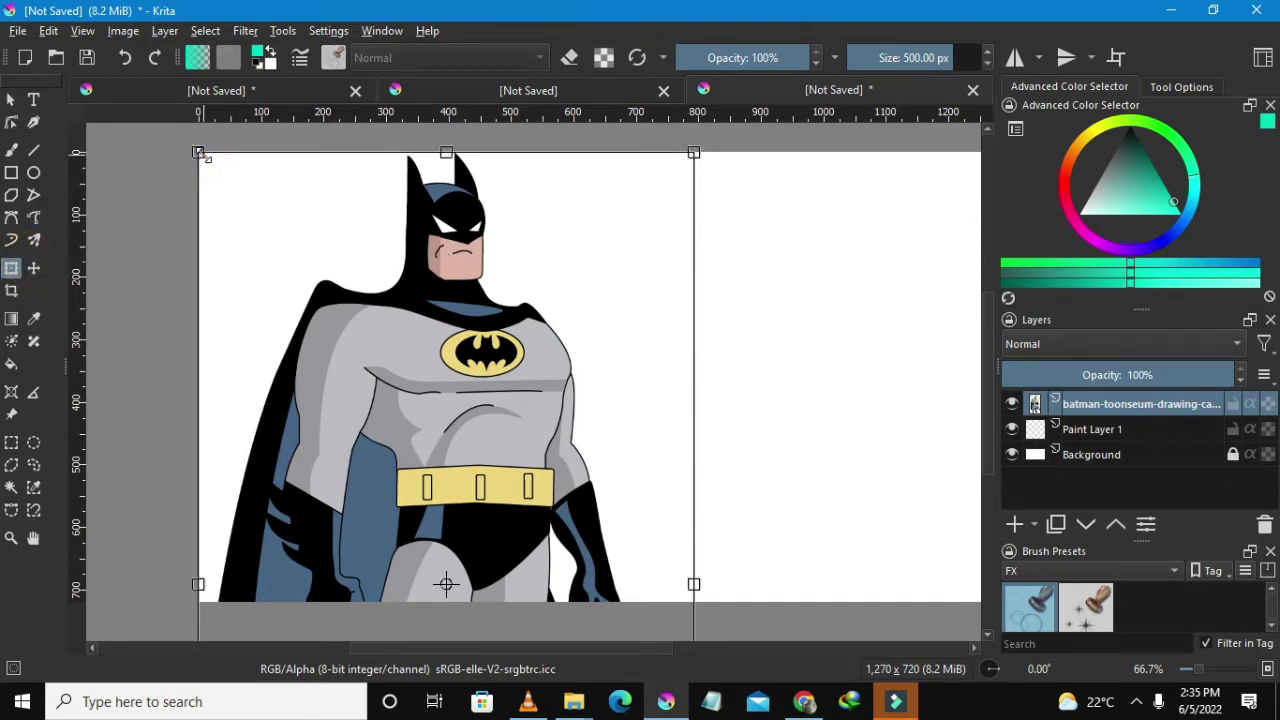
drag(199, 153, 353, 408)
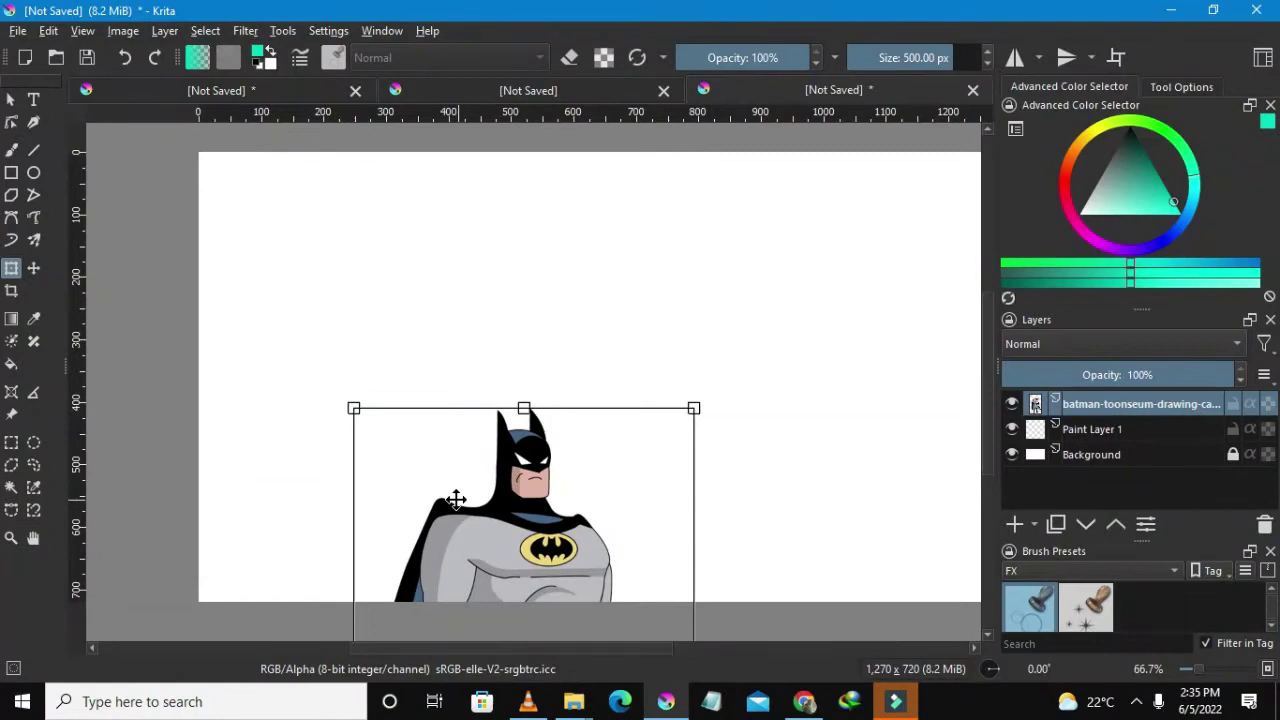
drag(456, 500, 457, 294)
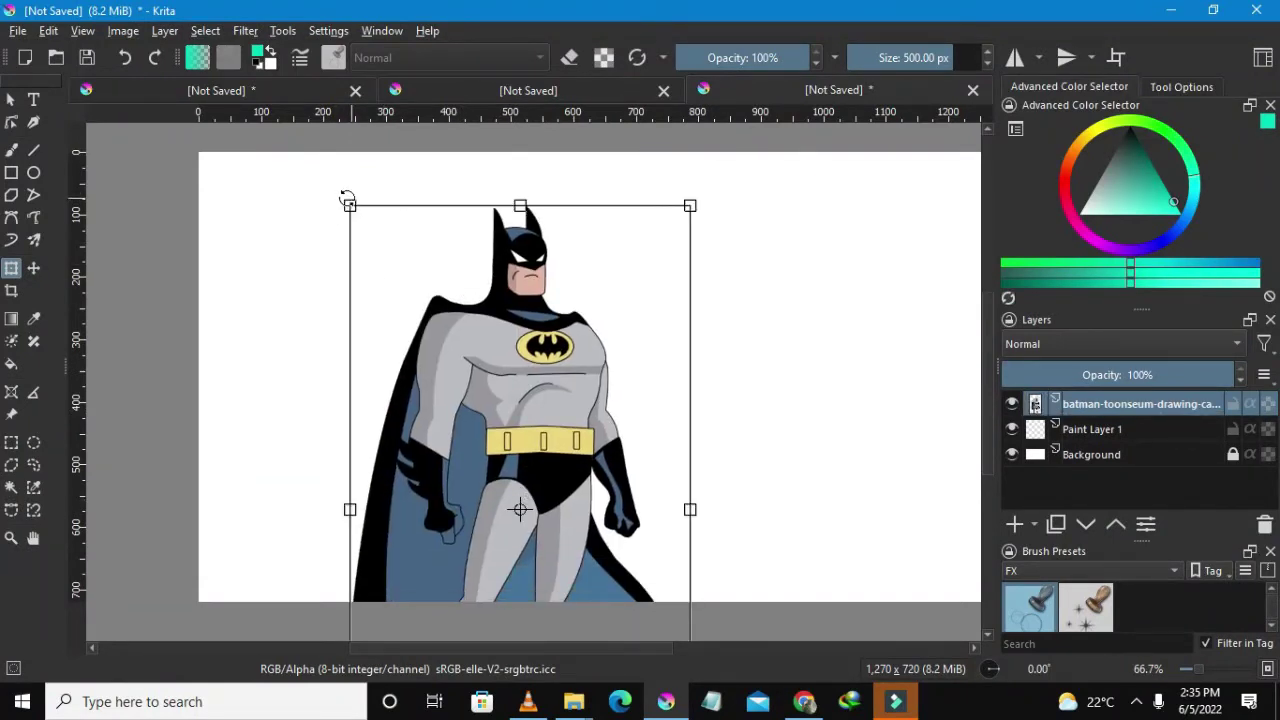
drag(349, 203, 466, 364)
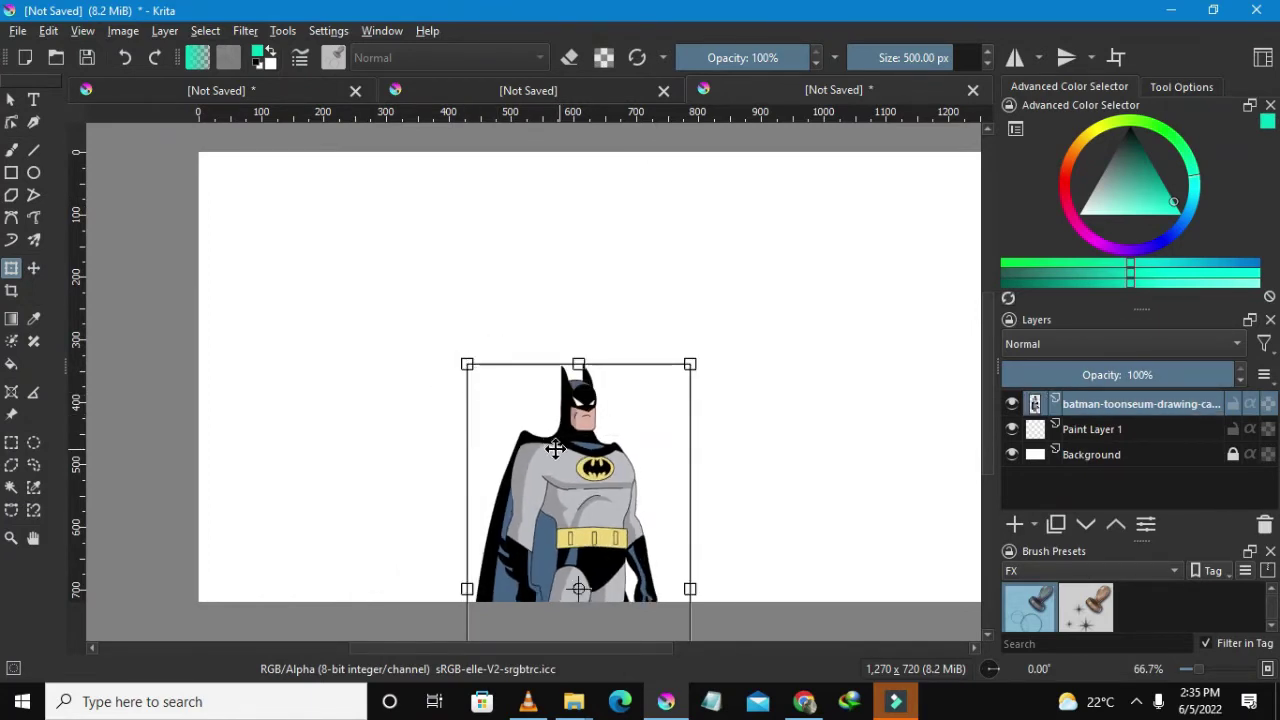
drag(555, 449, 526, 309)
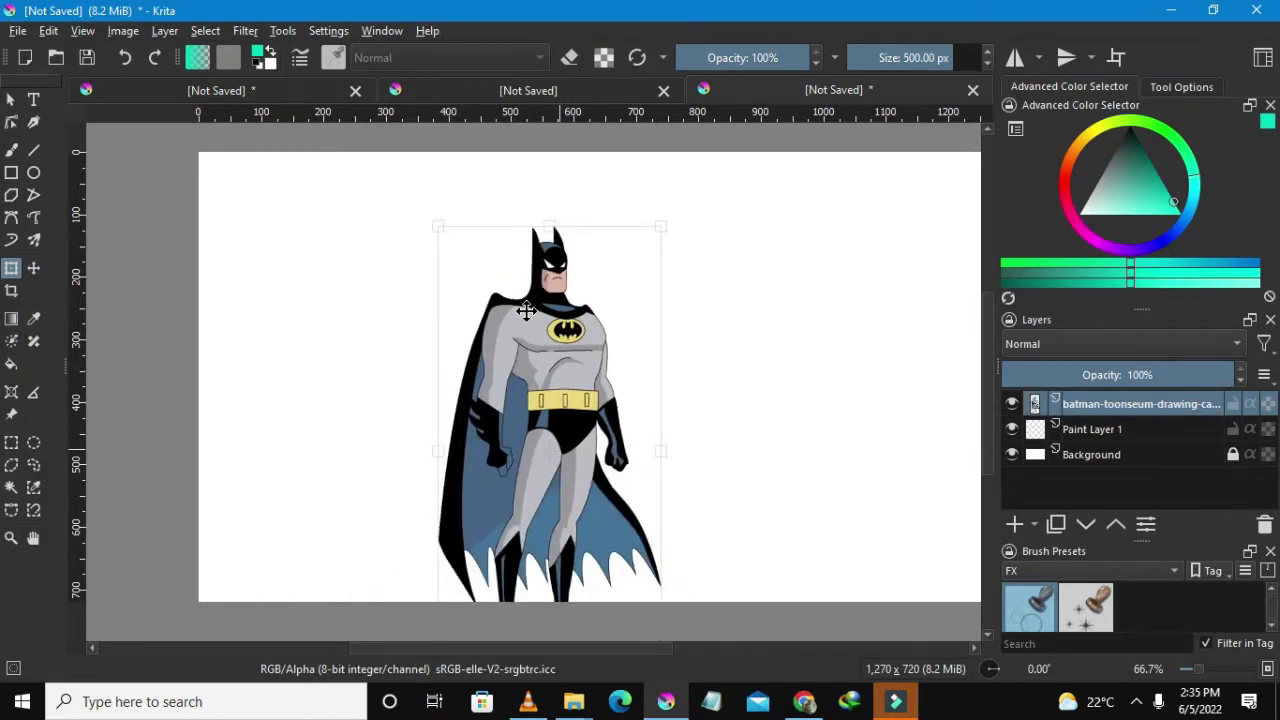
drag(437, 224, 485, 288)
drag(562, 436, 558, 372)
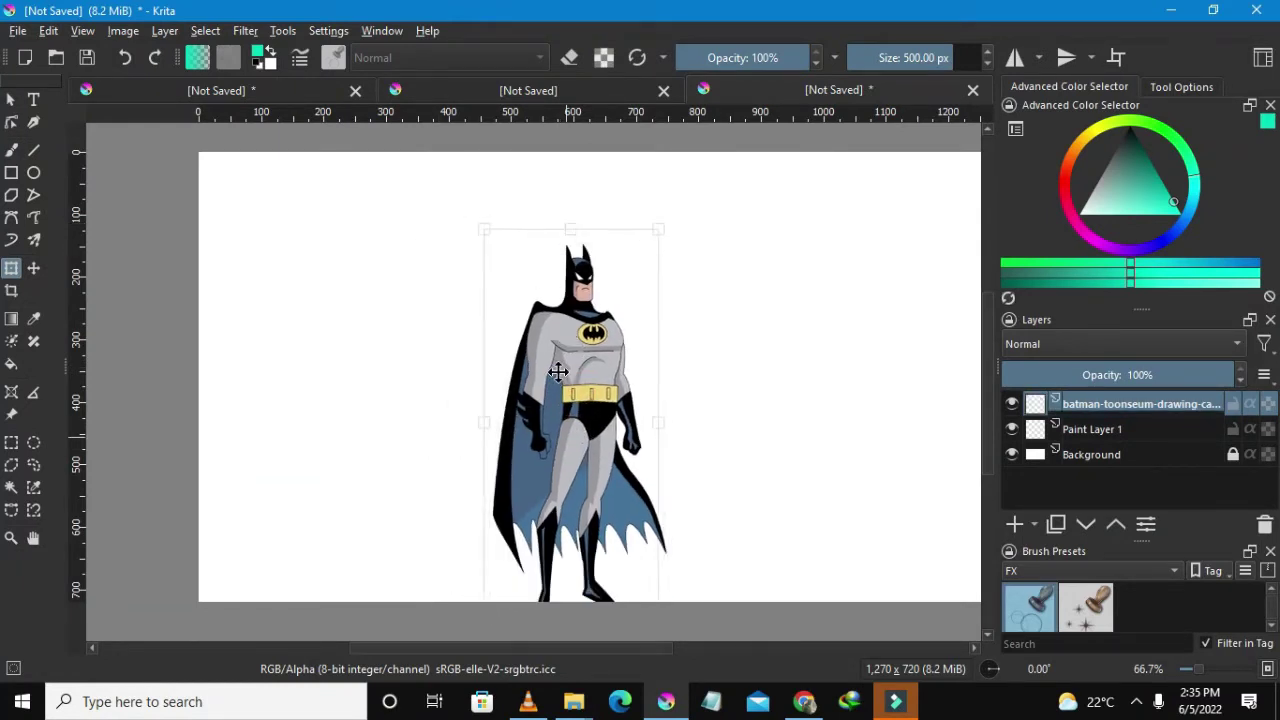
drag(543, 431, 537, 413)
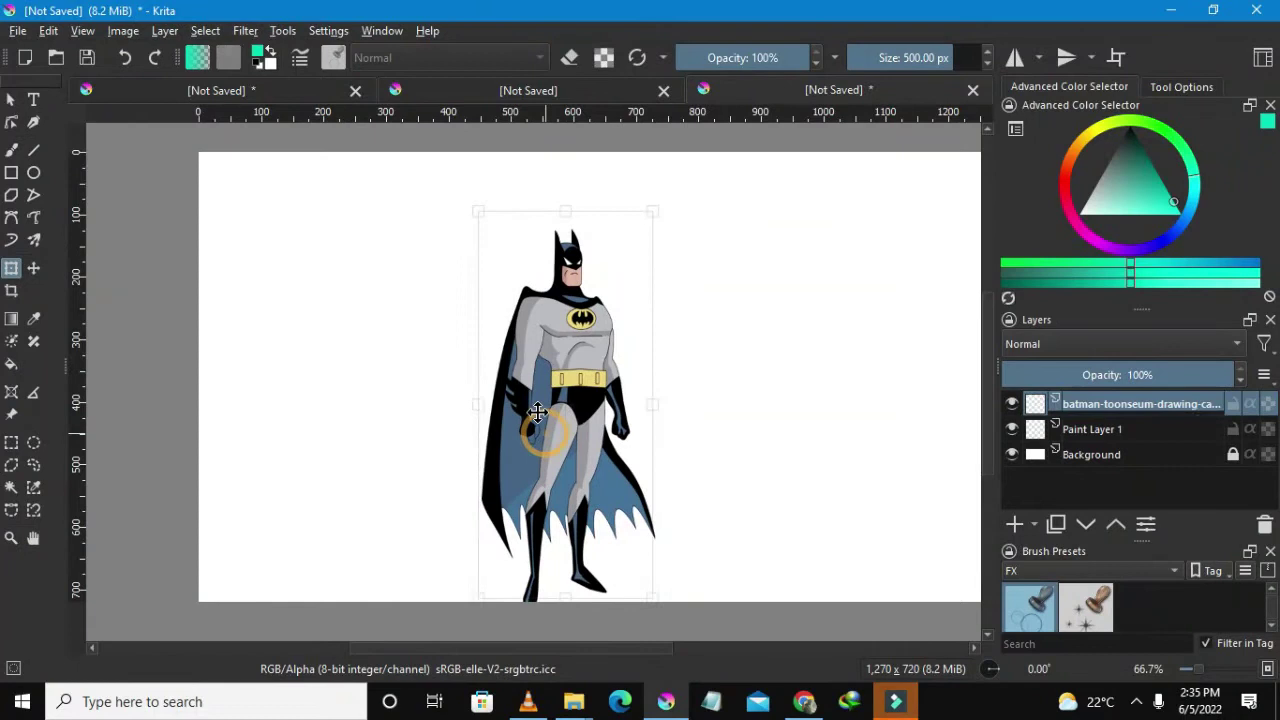
drag(463, 648, 486, 655)
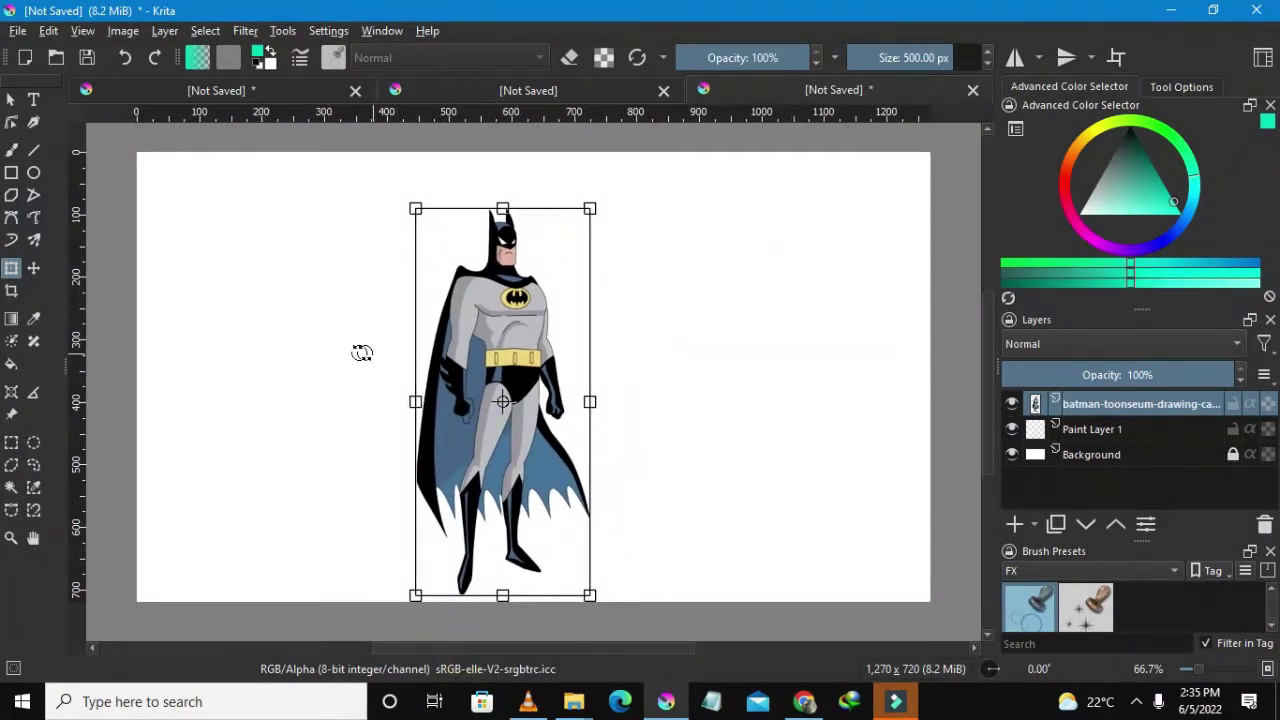
click(417, 210)
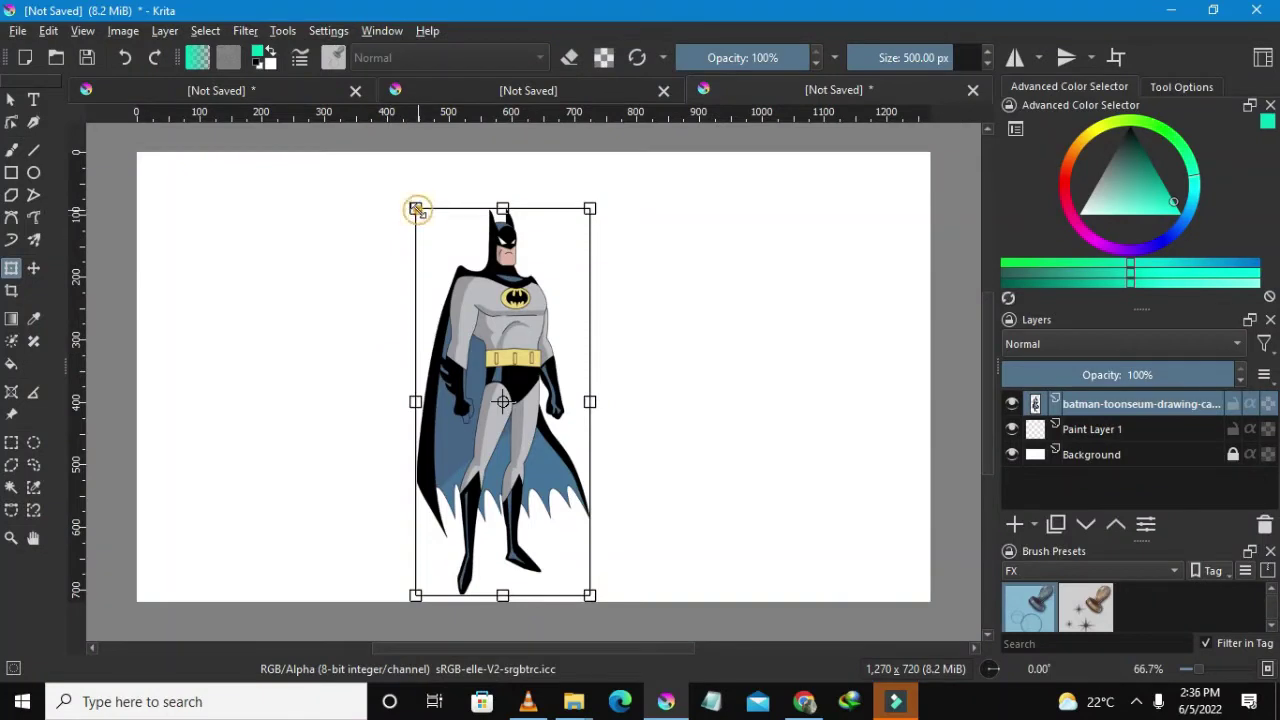
drag(417, 210, 414, 209)
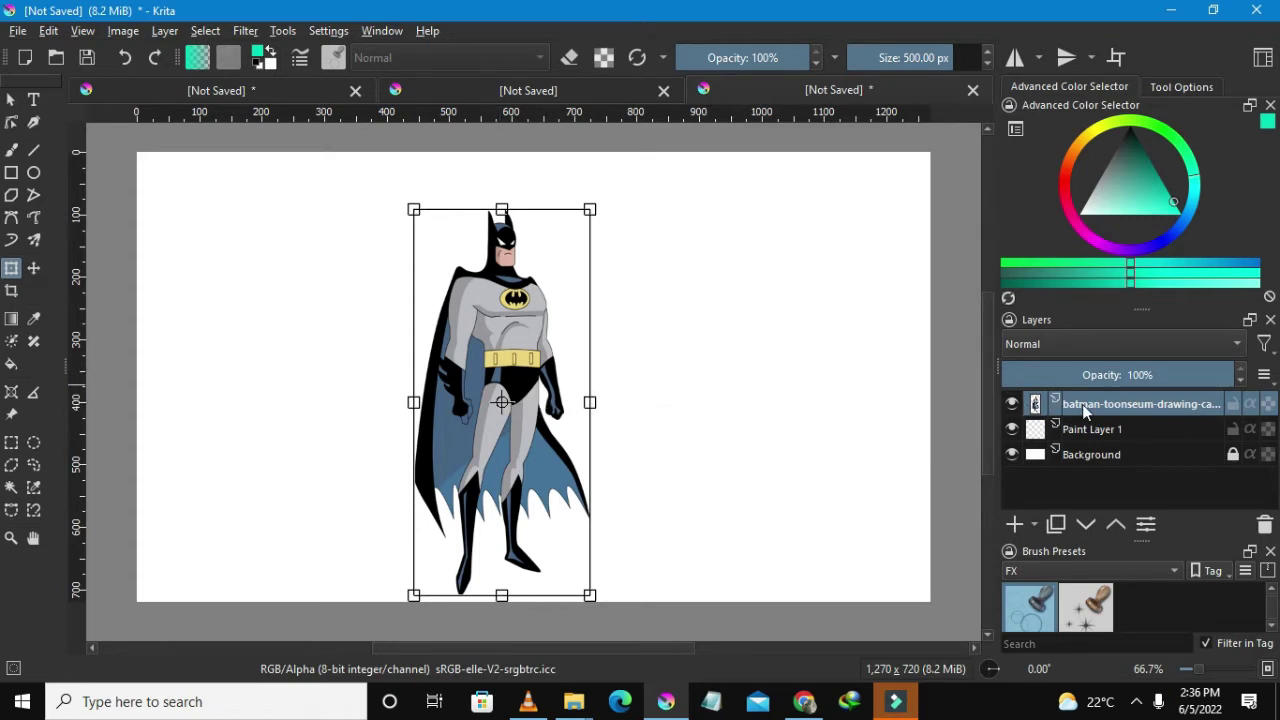
Step: Duplicate the Batman layer from its right-click menu in the Layers panel
mouse_move(1082, 404)
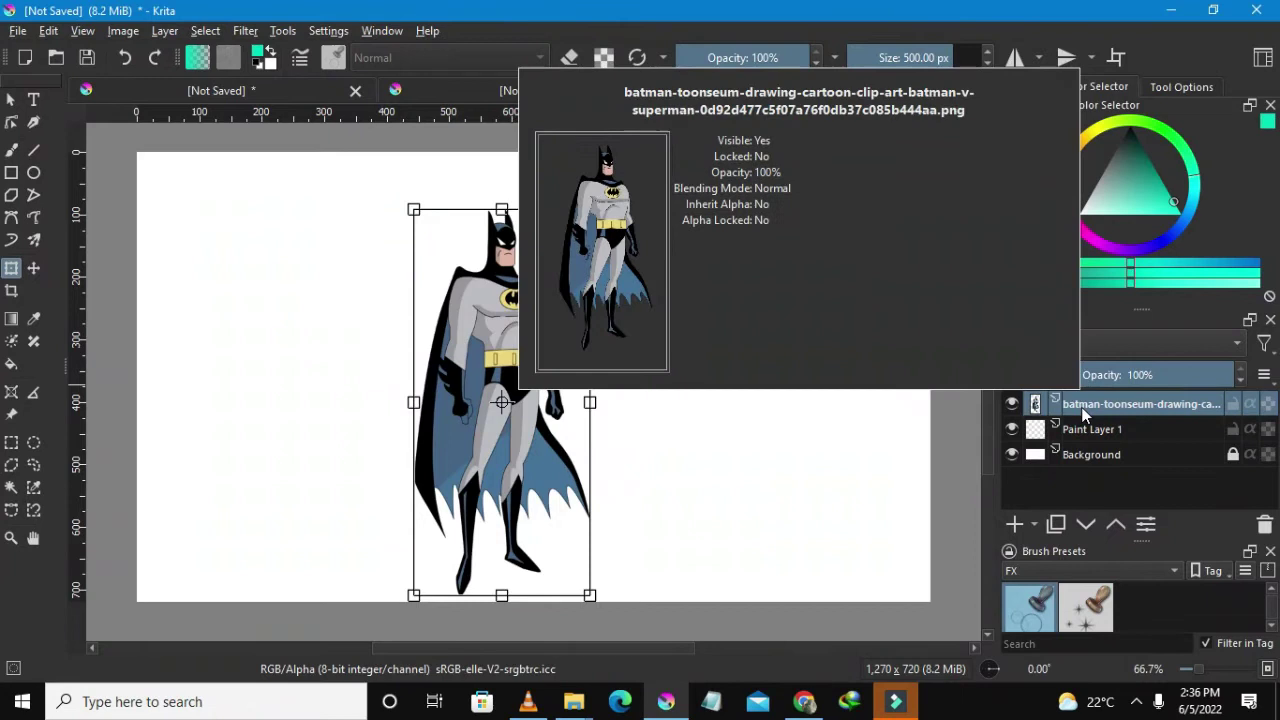
right_click(1082, 410)
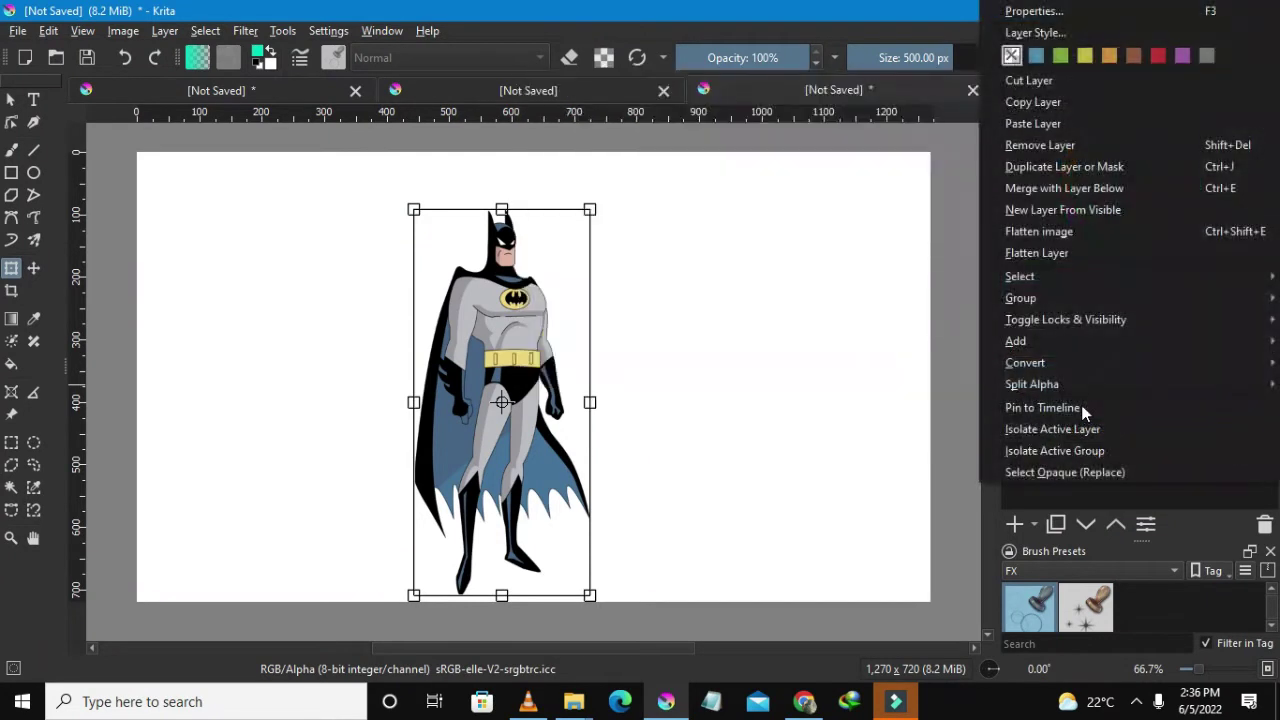
click(1036, 173)
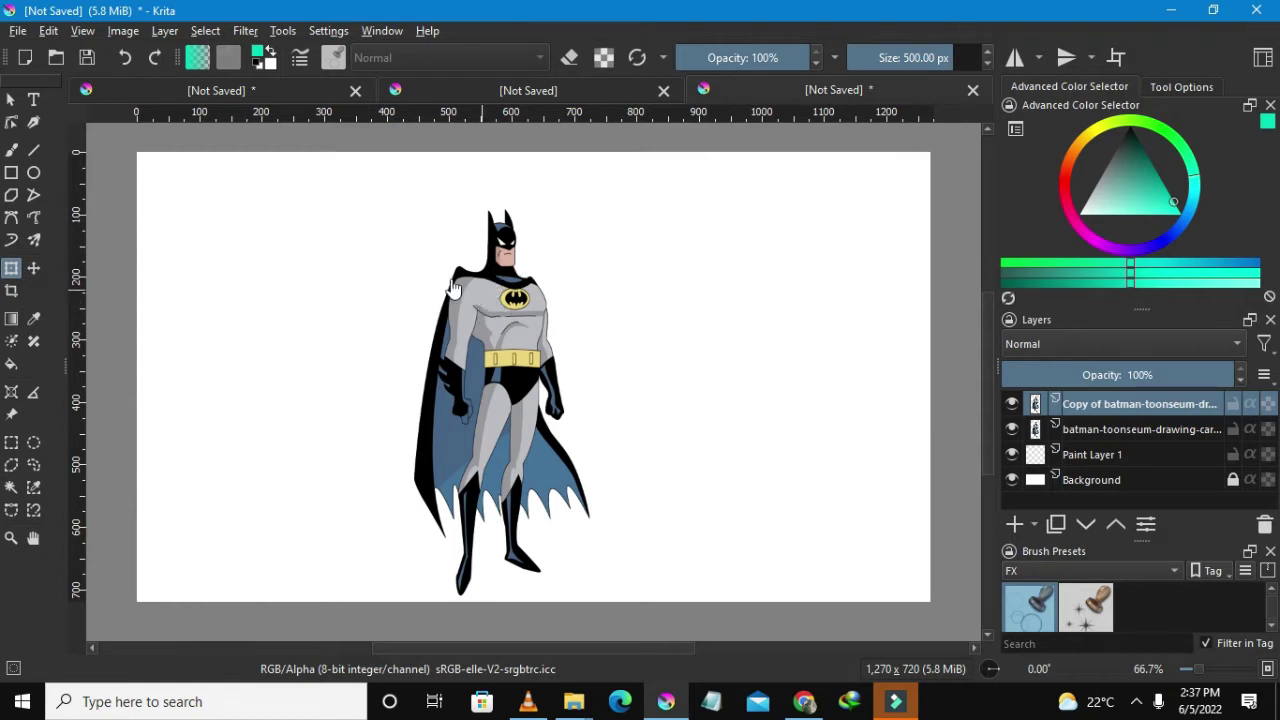
Step: Drag the duplicated Batman with the Move tool to the canvas's upper left beside the original
click(40, 274)
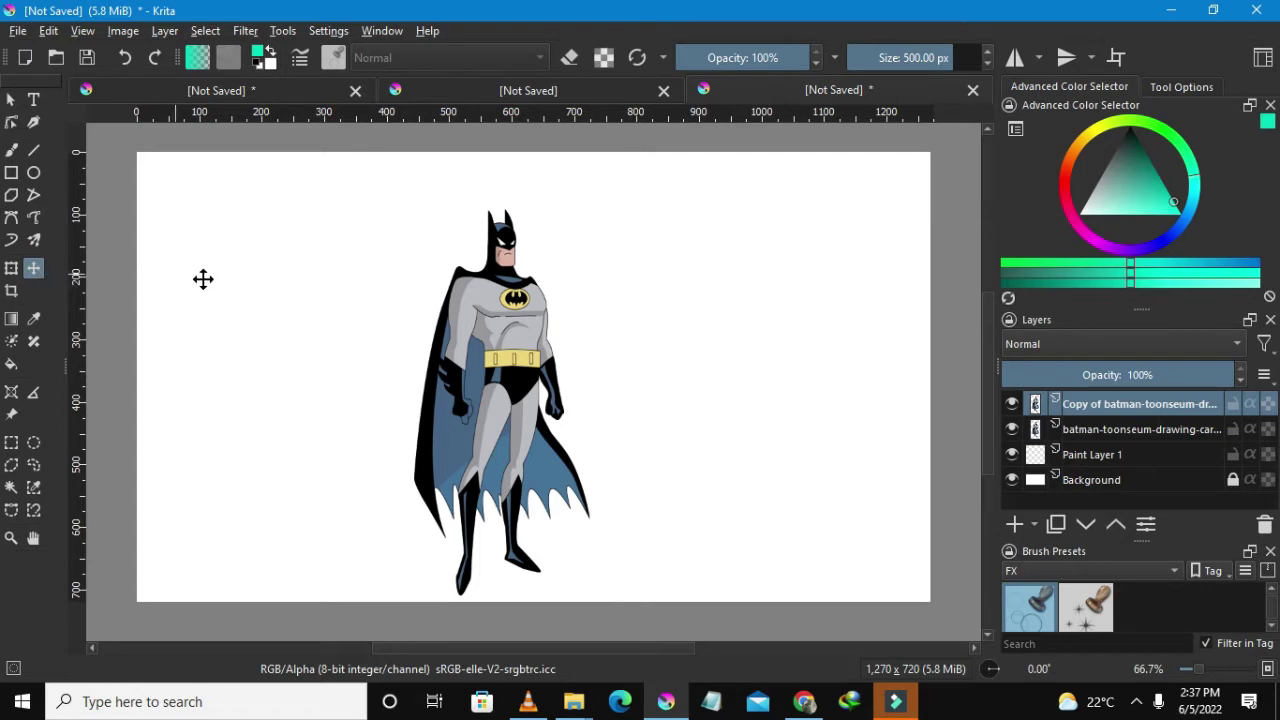
click(493, 305)
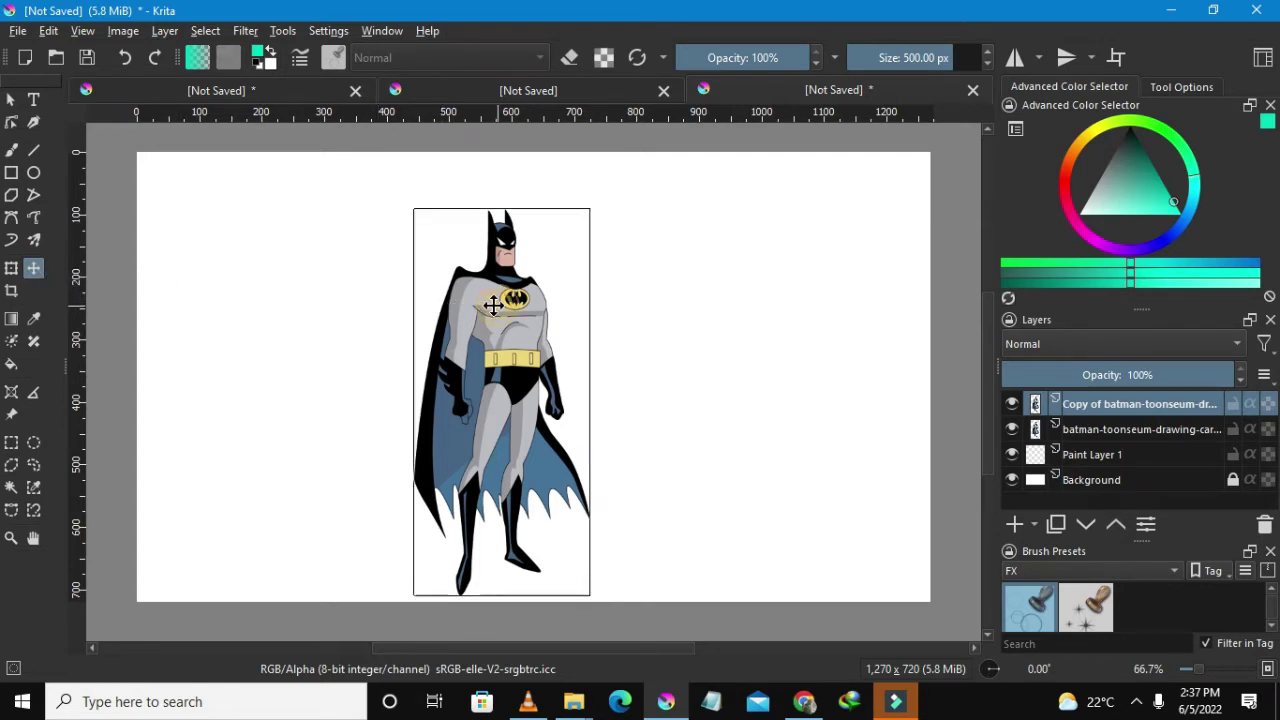
drag(493, 305, 495, 305)
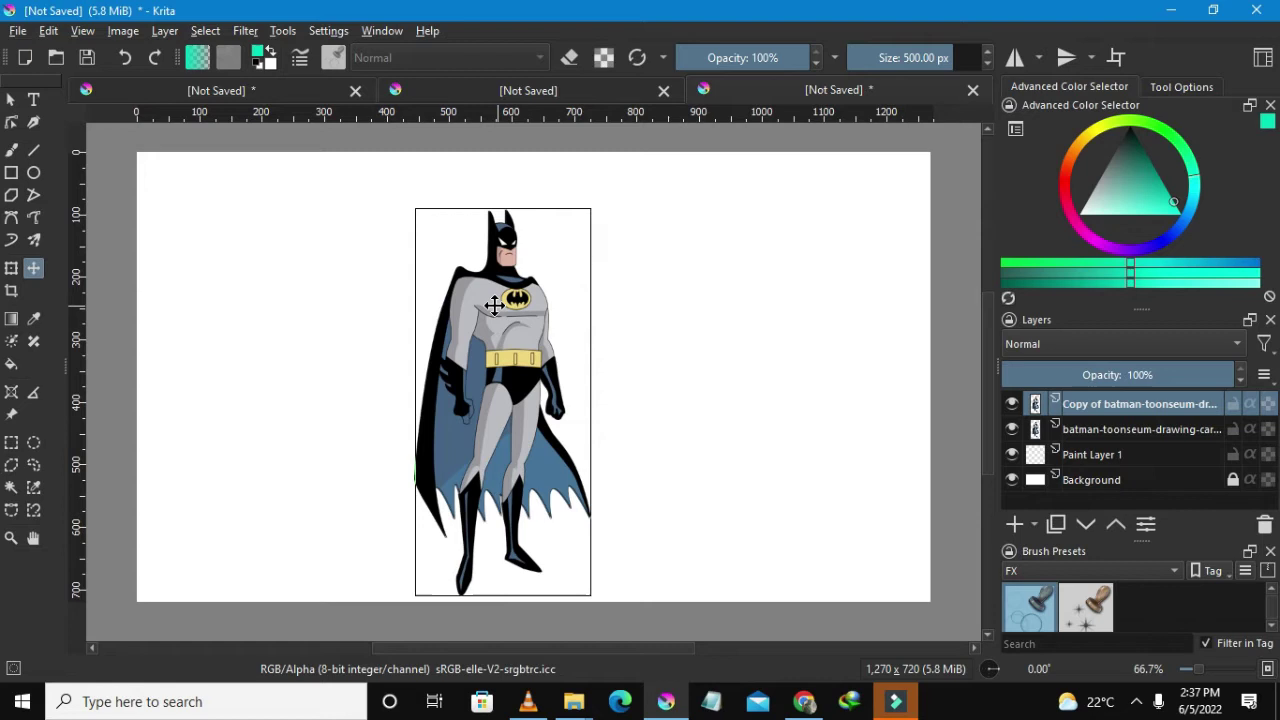
drag(494, 305, 314, 301)
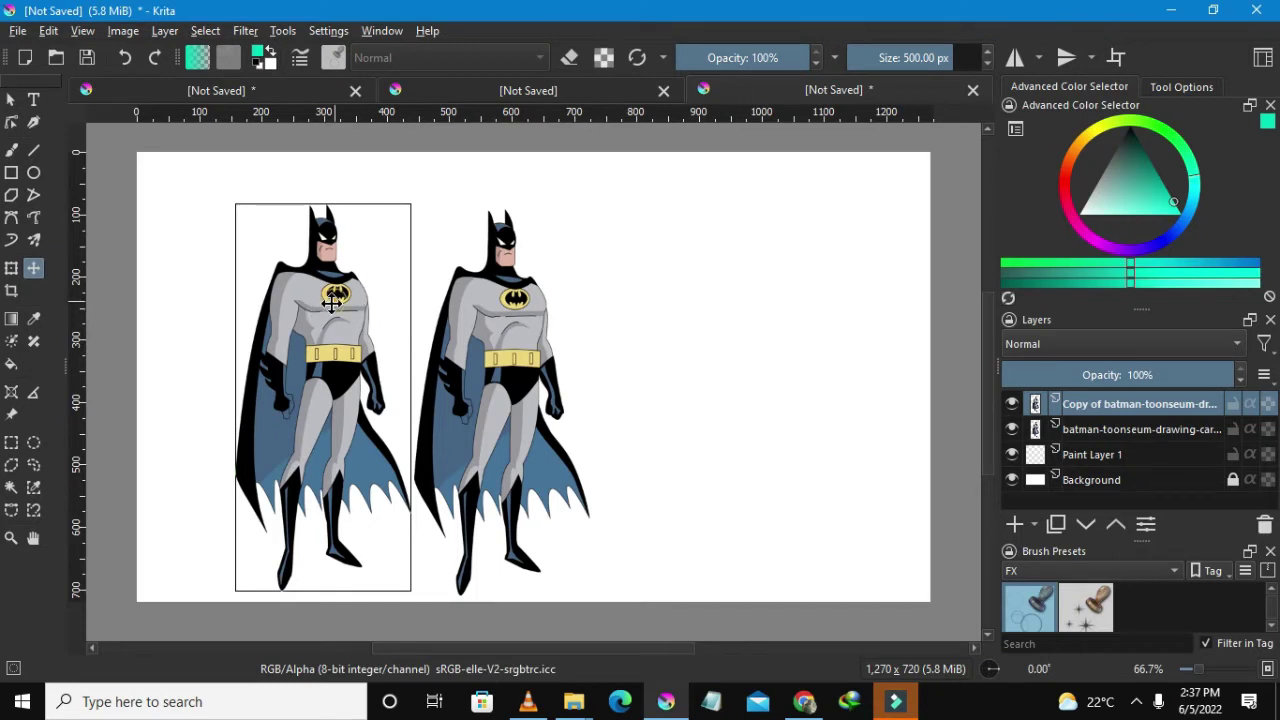
drag(333, 288, 337, 290)
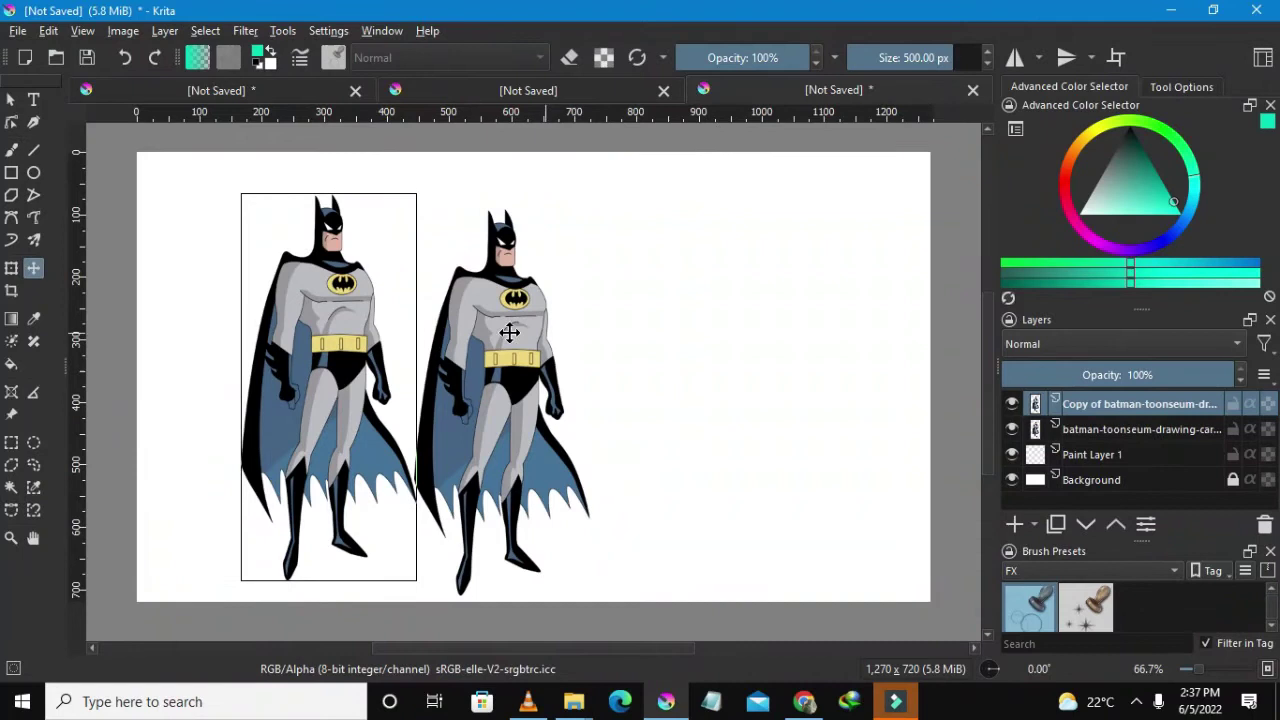
drag(340, 345, 293, 343)
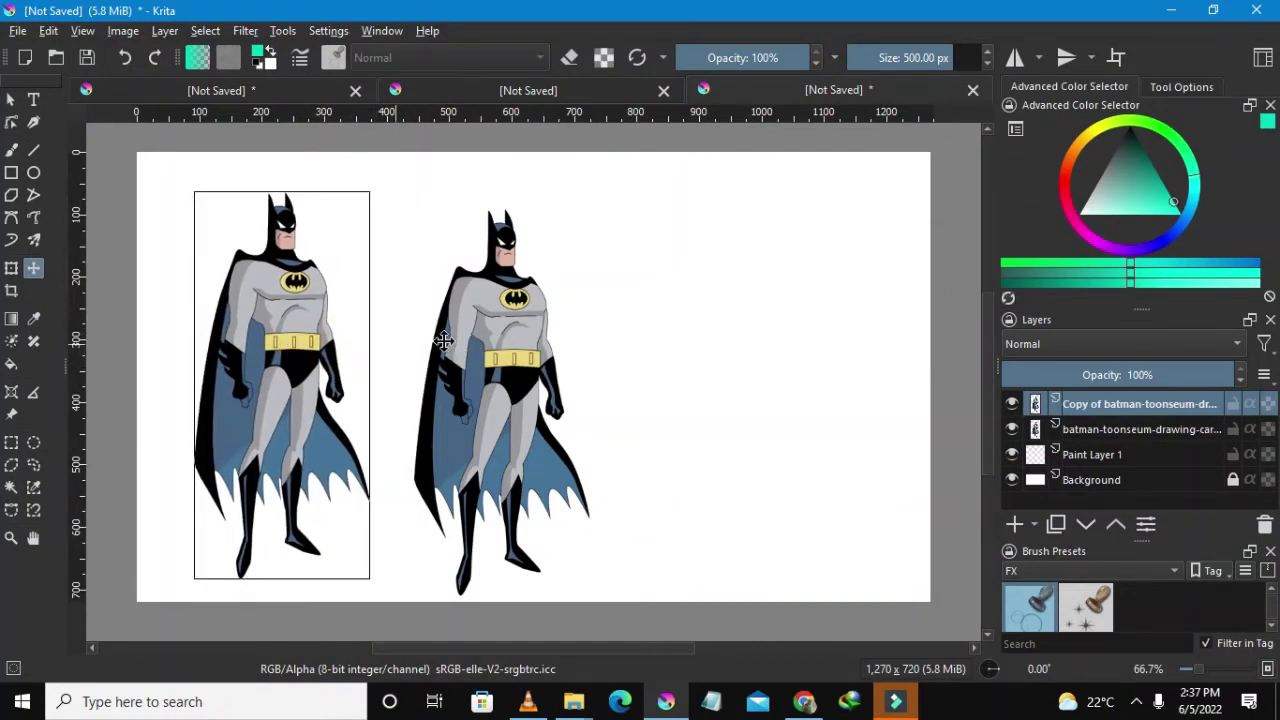
drag(307, 386, 288, 362)
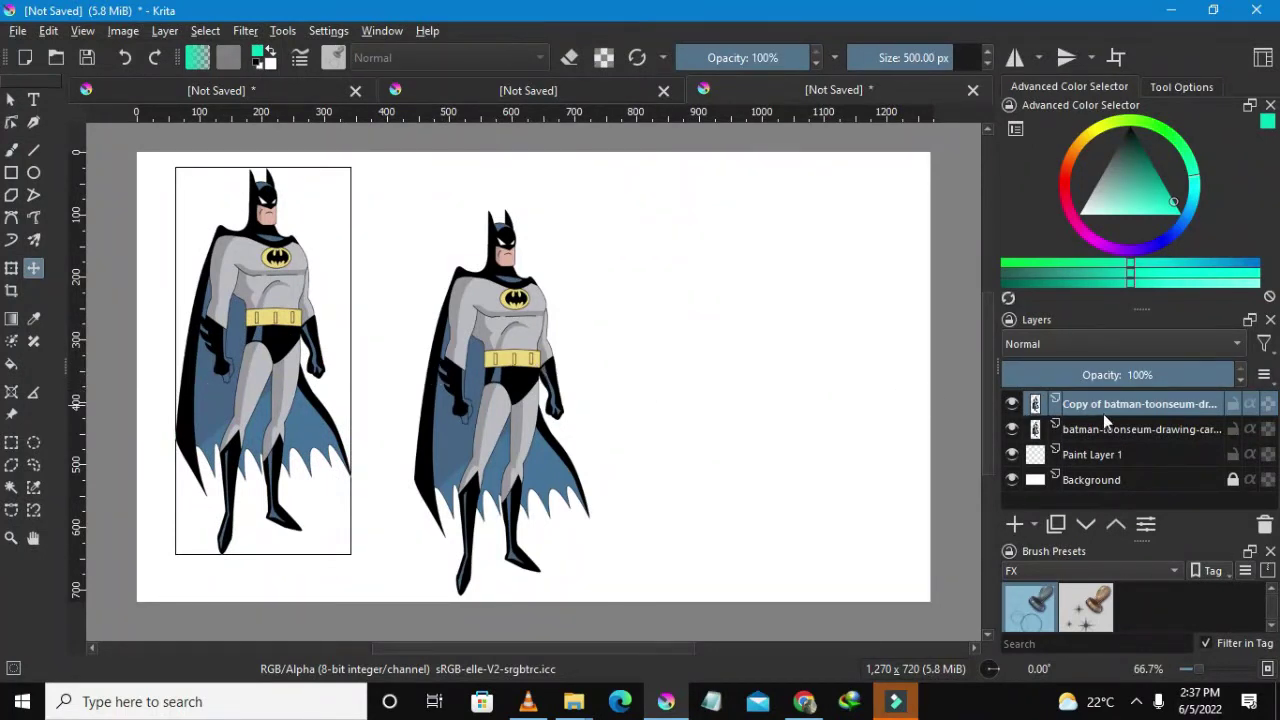
Step: Duplicate the copied Batman layer with Ctrl+J and drag the new copy to the right side
mouse_move(1103, 413)
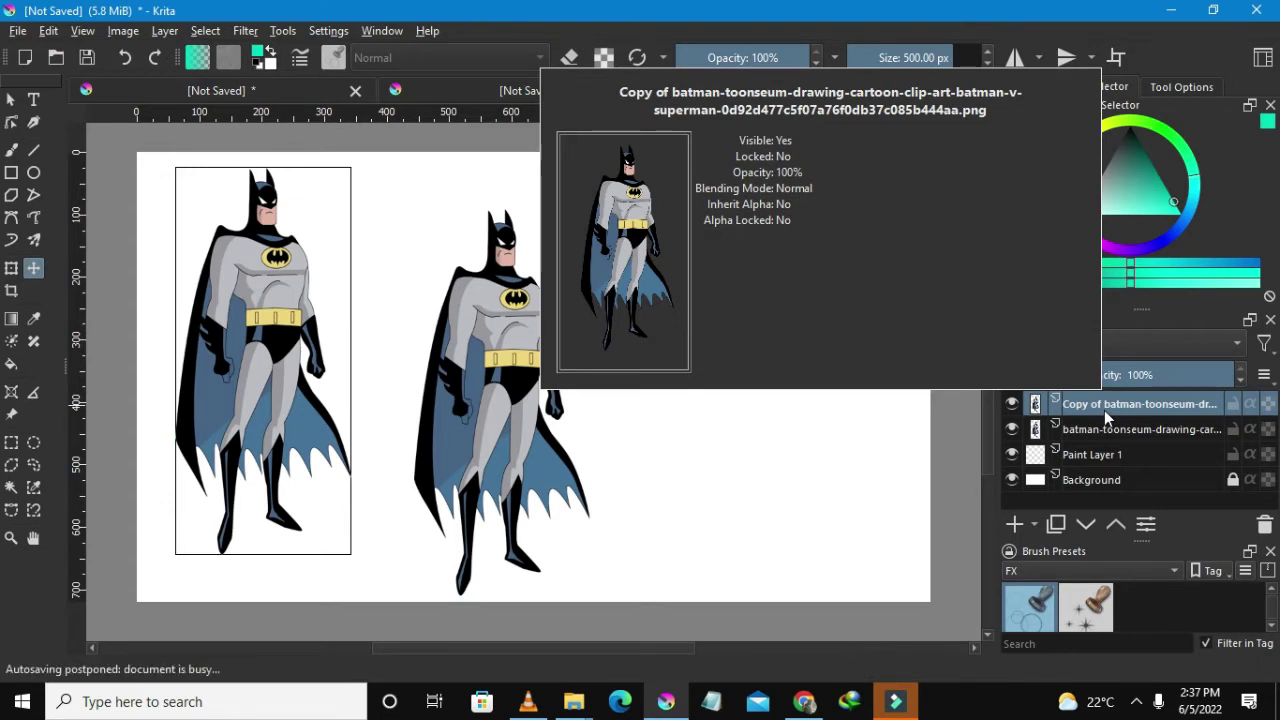
right_click(1104, 410)
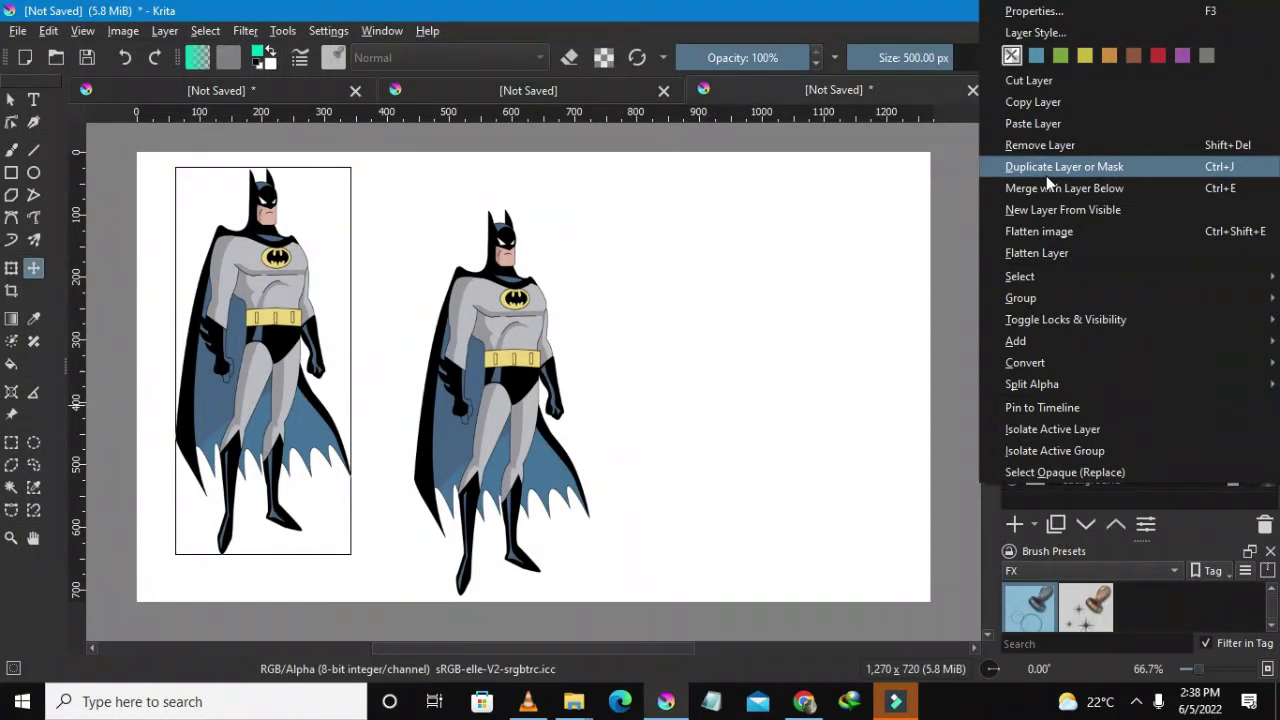
click(937, 238)
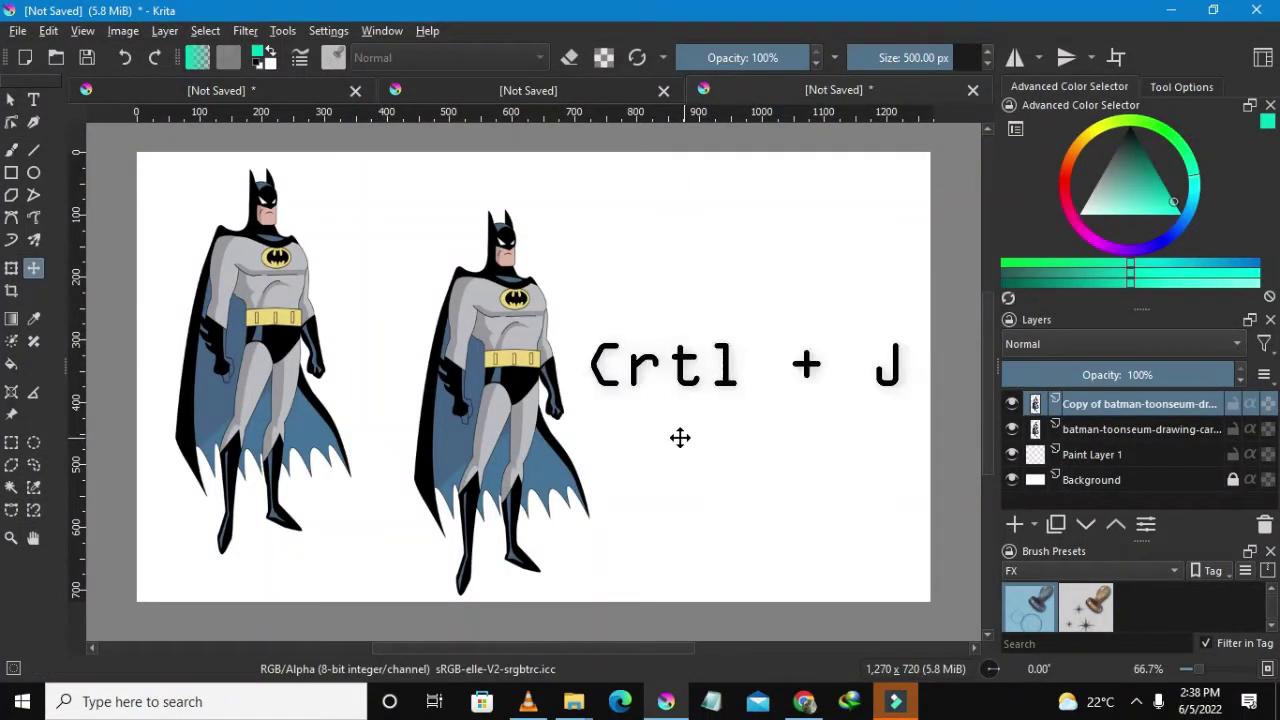
key(ctrl+j)
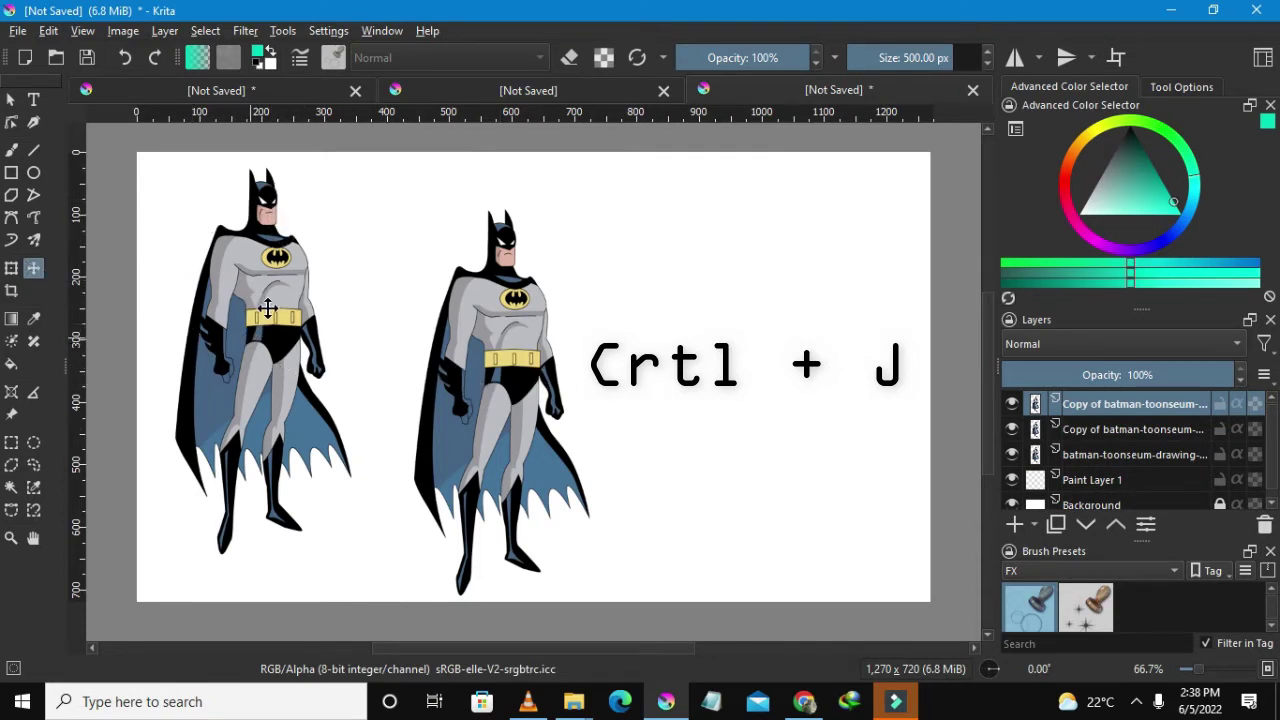
drag(268, 297, 768, 290)
Step: Fine-tune the right-hand Batman's position, nudging it slightly upward
scroll(517, 318, down, 2)
scroll(517, 318, up, 1)
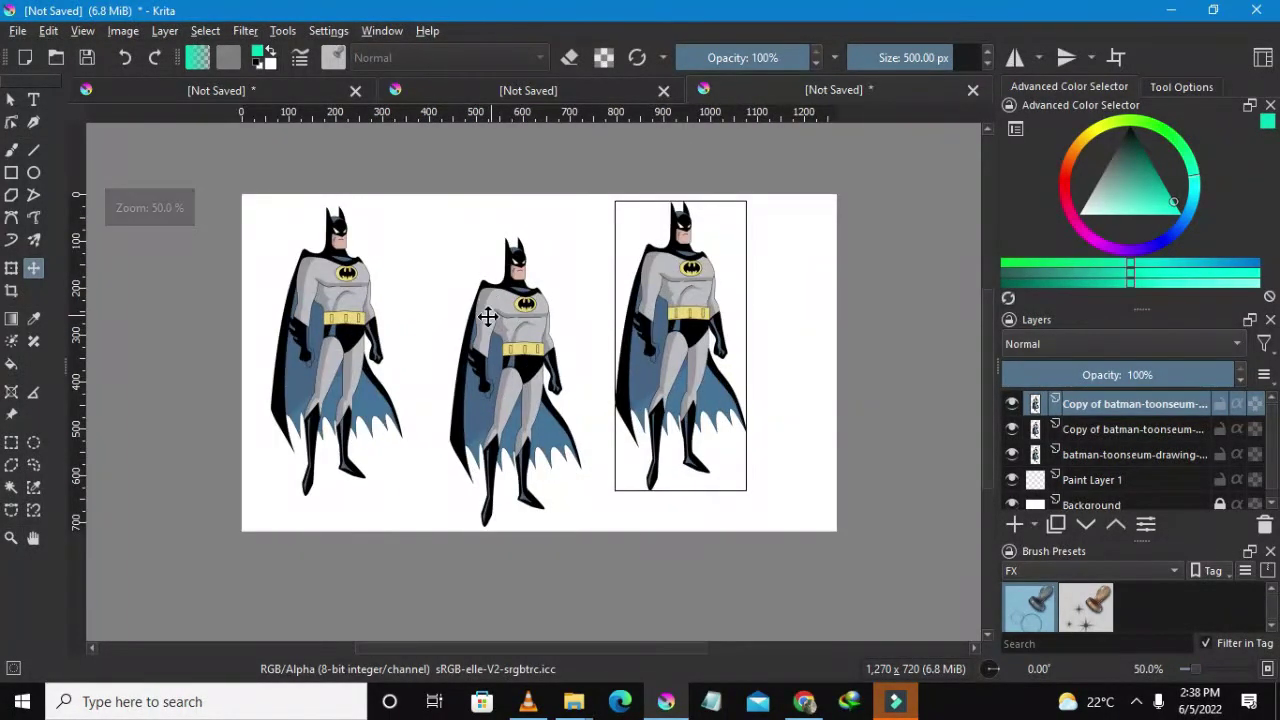
scroll(502, 354, up, 1)
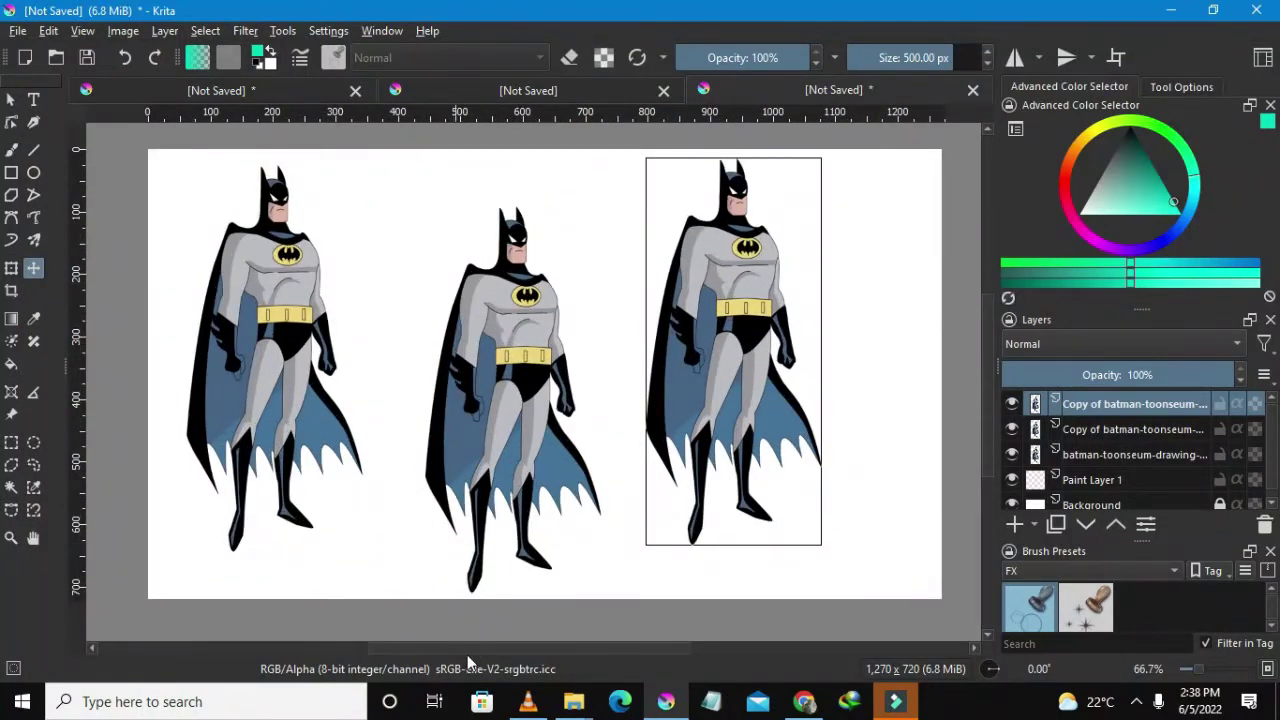
drag(485, 655, 505, 651)
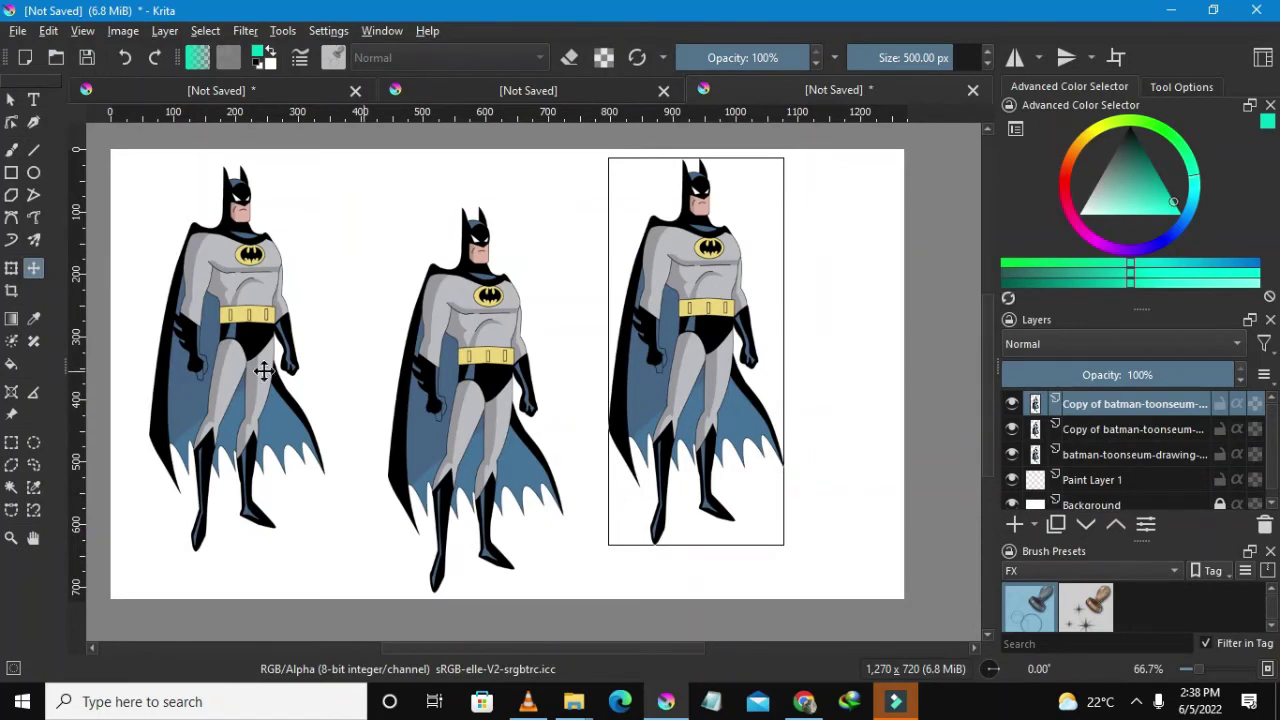
scroll(273, 380, down, 1)
scroll(273, 380, up, 1)
drag(664, 311, 657, 332)
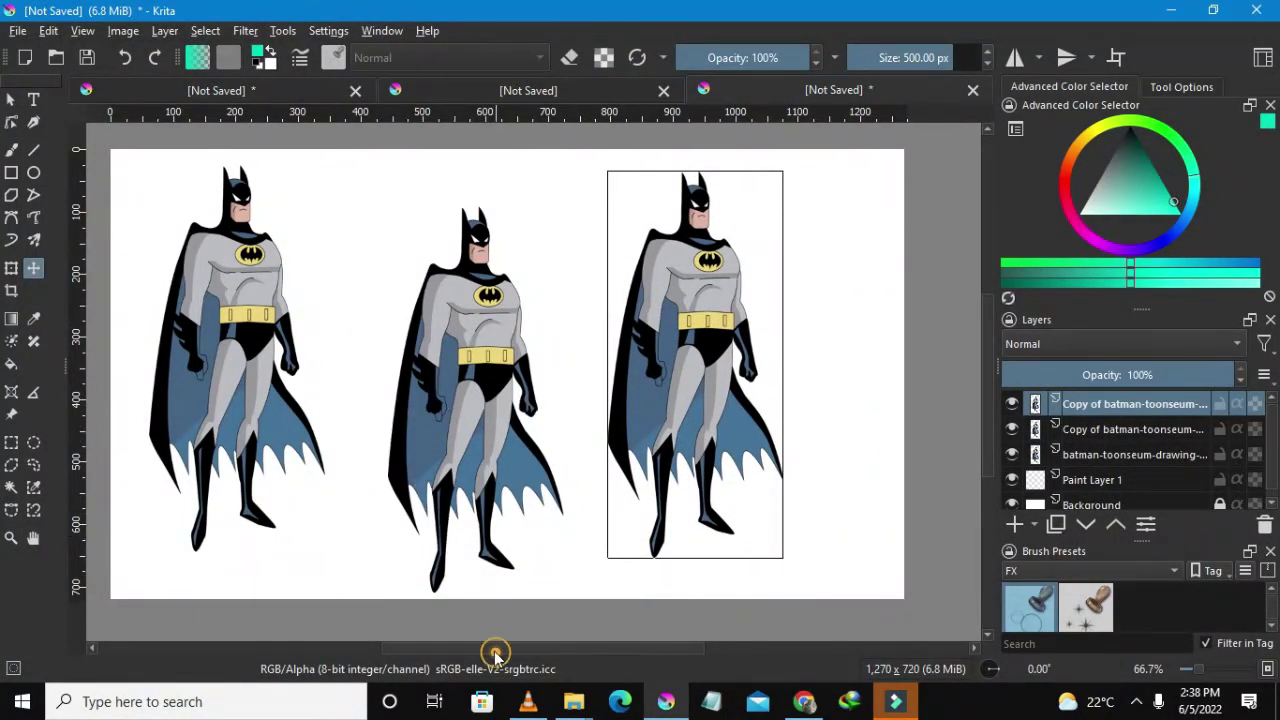
drag(496, 653, 490, 645)
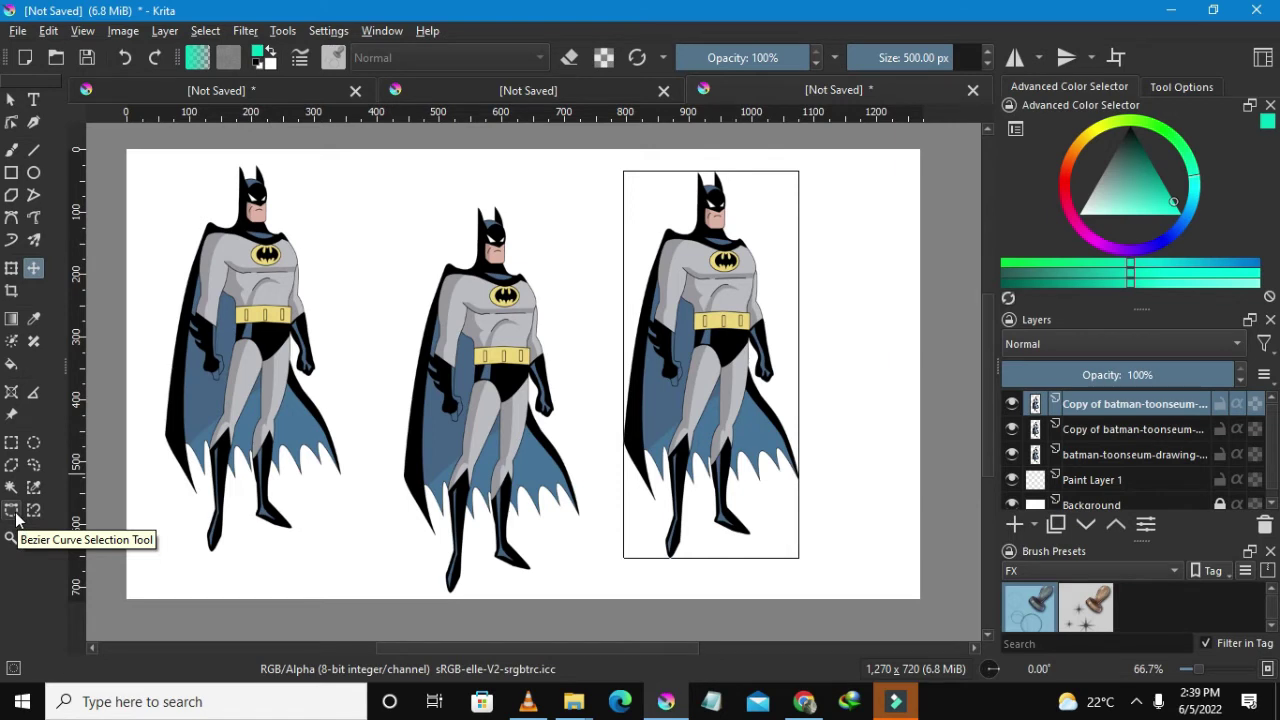
Step: Start a Bezier curve selection above the third Batman's head, tracing down the cape's left side to the boots
click(15, 517)
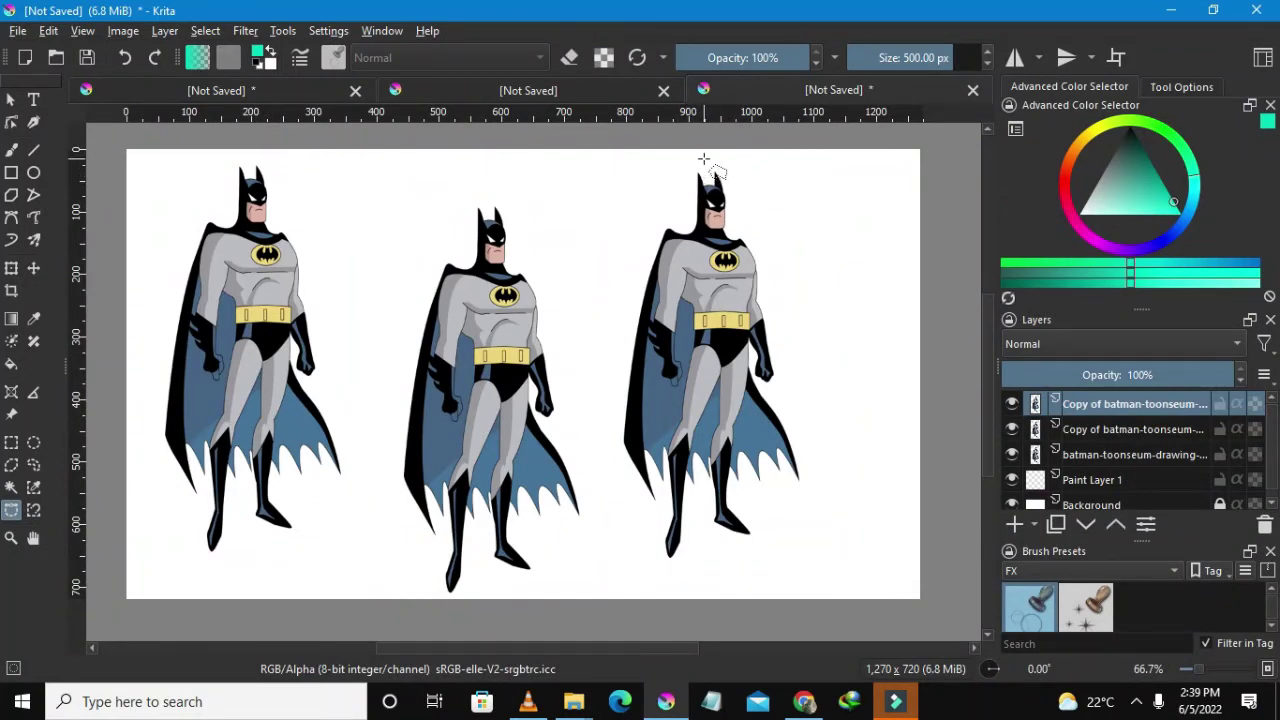
click(703, 158)
click(656, 195)
click(620, 291)
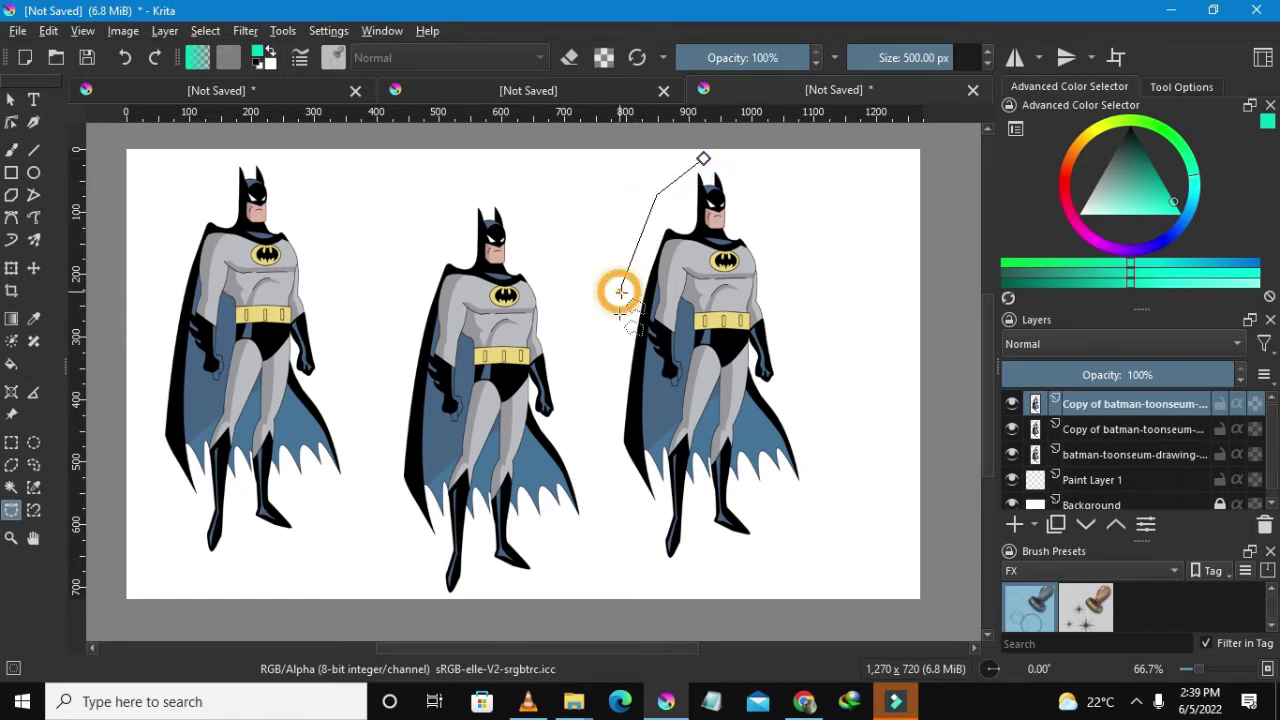
click(609, 385)
click(610, 448)
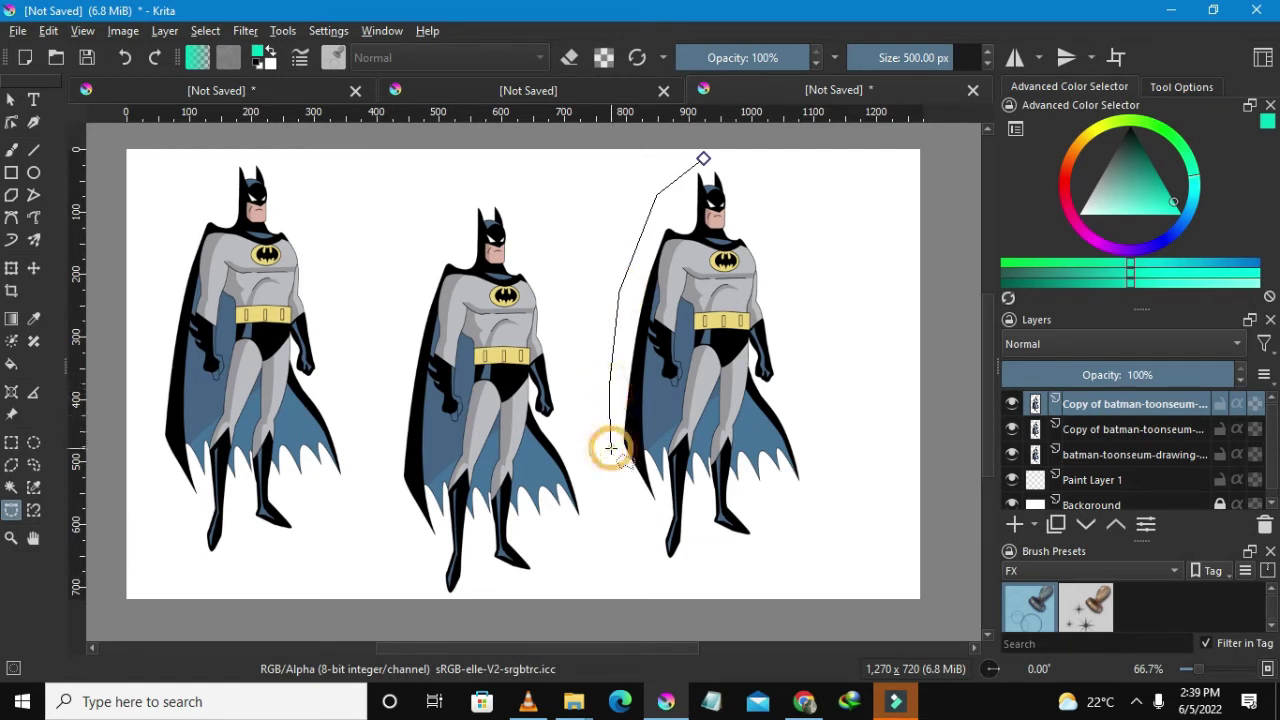
click(655, 540)
click(661, 567)
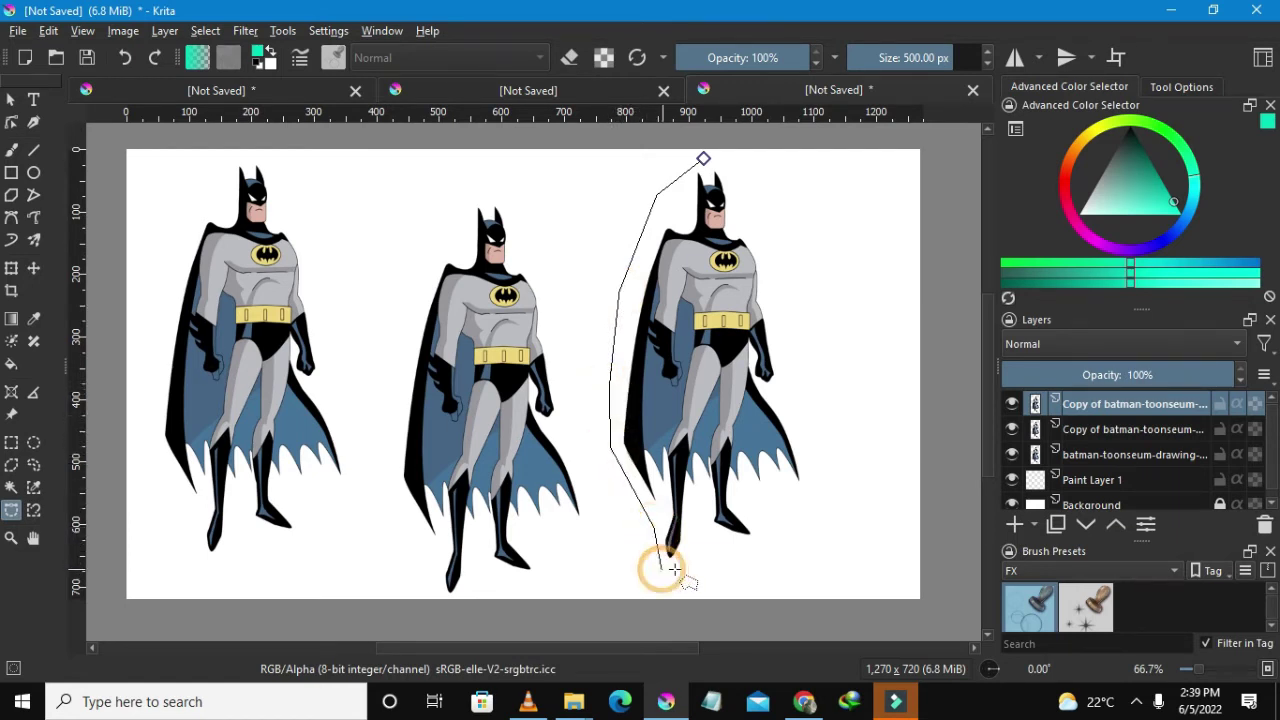
click(685, 566)
click(700, 523)
Step: Trace the outline up the cape's right edge and shoulder, closing it at the starting point
click(758, 548)
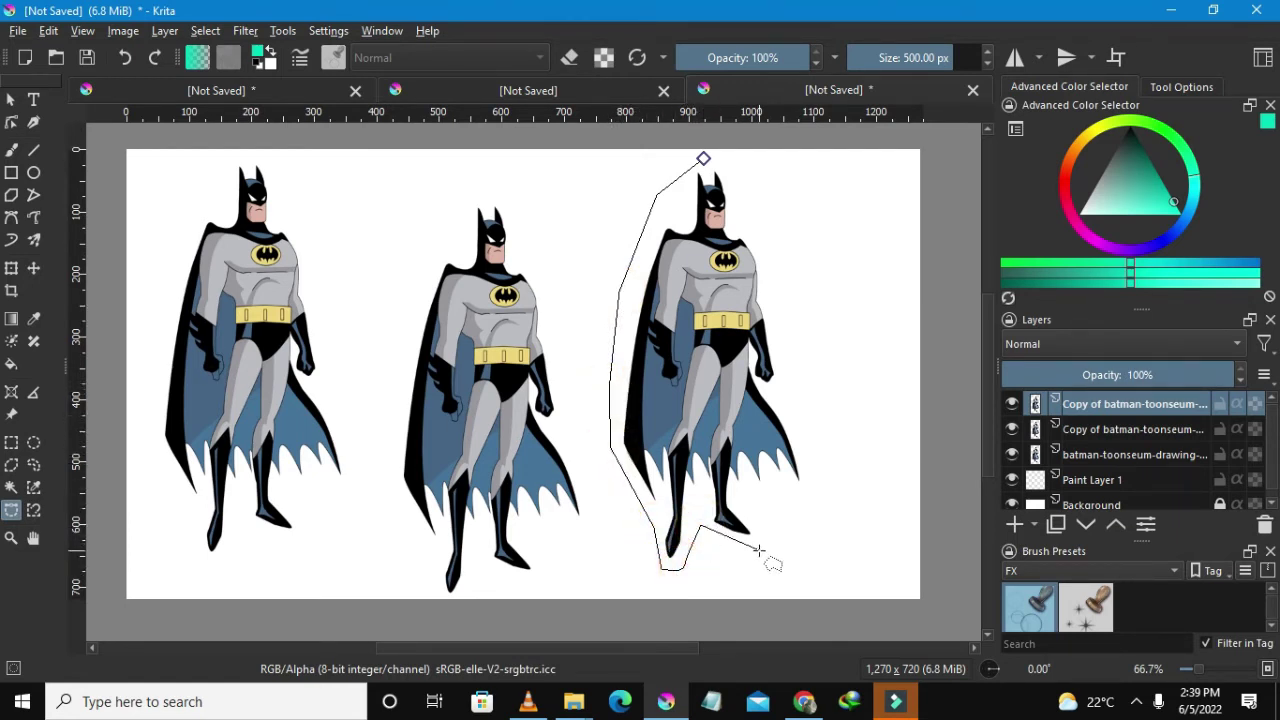
click(758, 490)
click(808, 494)
click(810, 455)
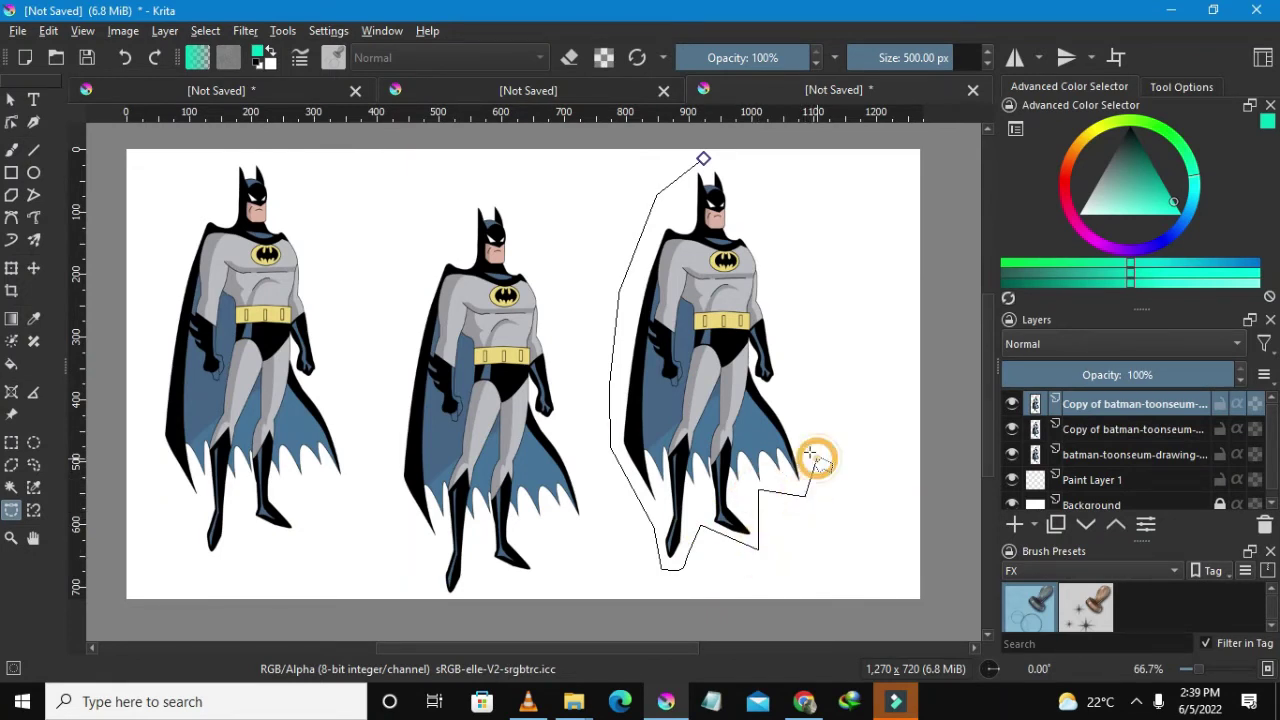
click(773, 391)
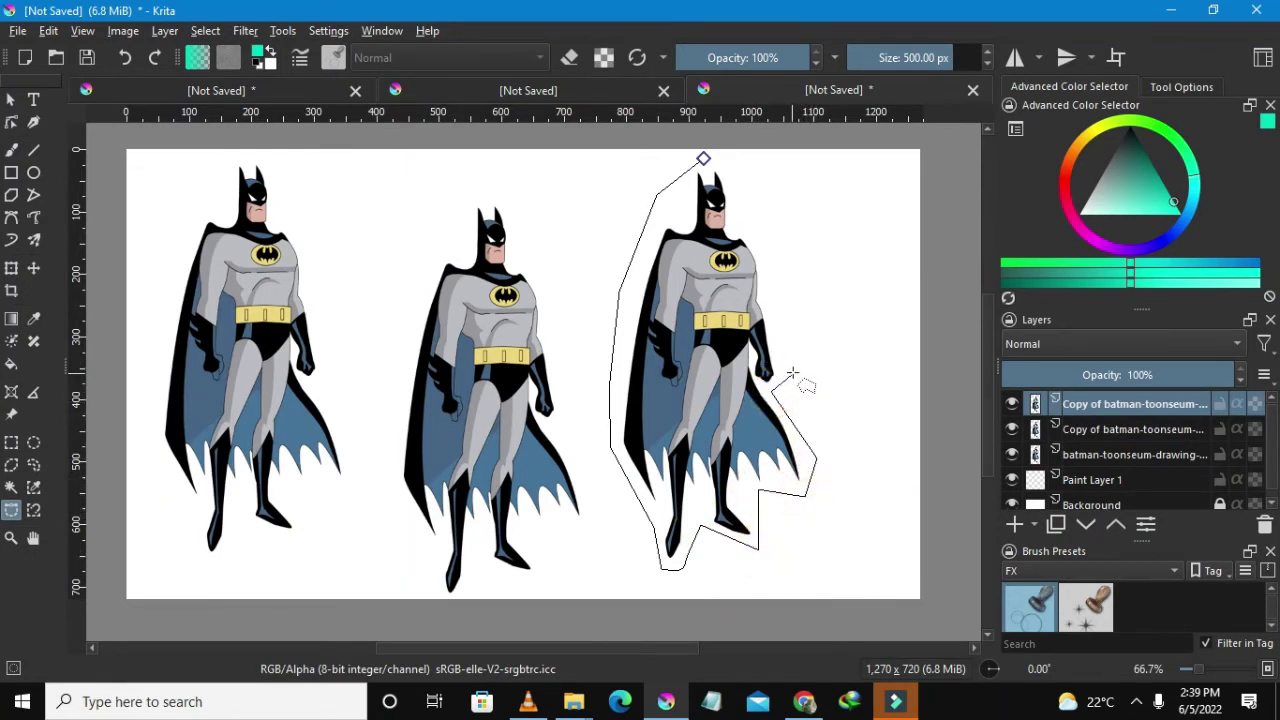
click(792, 373)
click(764, 294)
click(755, 235)
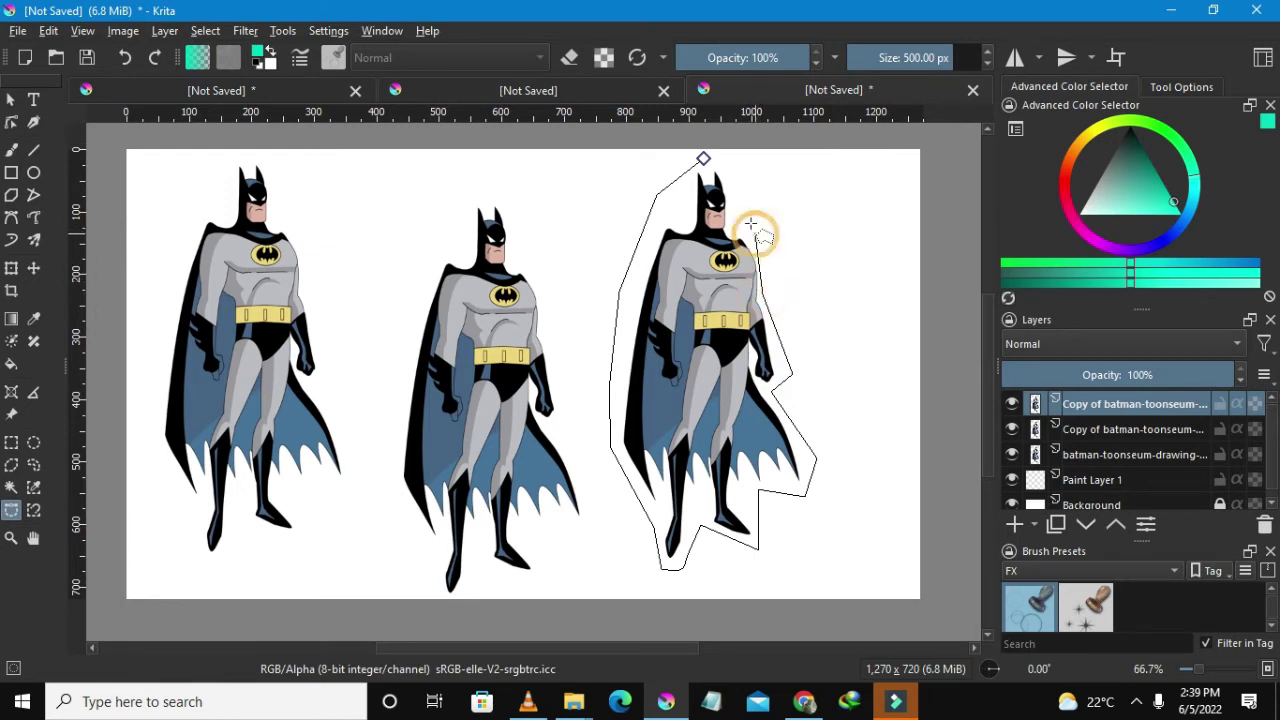
click(735, 172)
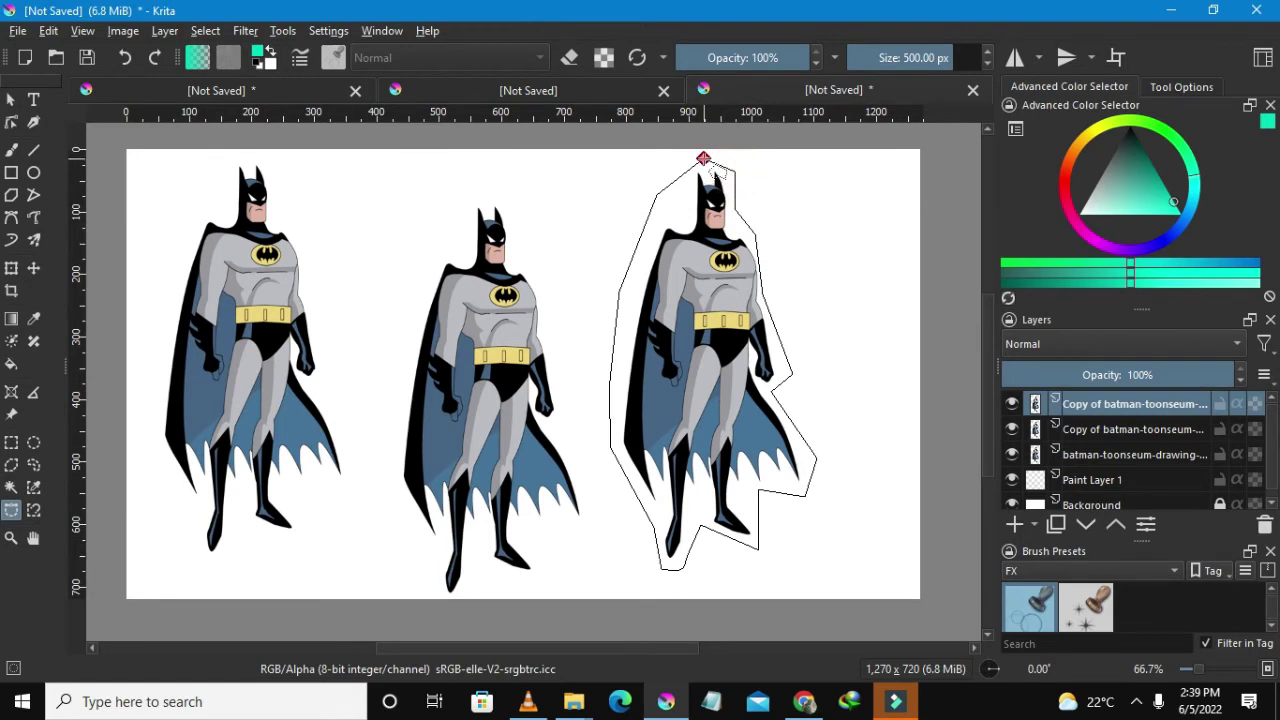
click(703, 158)
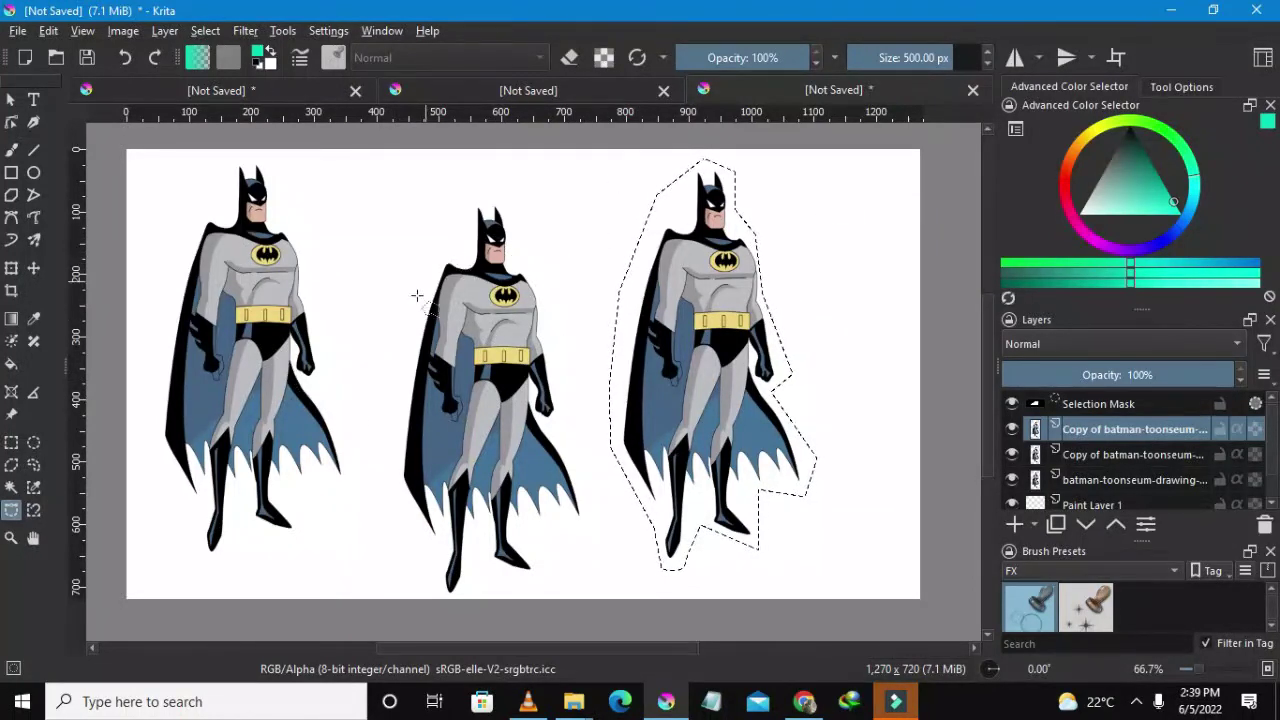
Step: Copy the selected right-hand Batman onto a new layer, Paint Layer 2 (pasted)
right_click(671, 212)
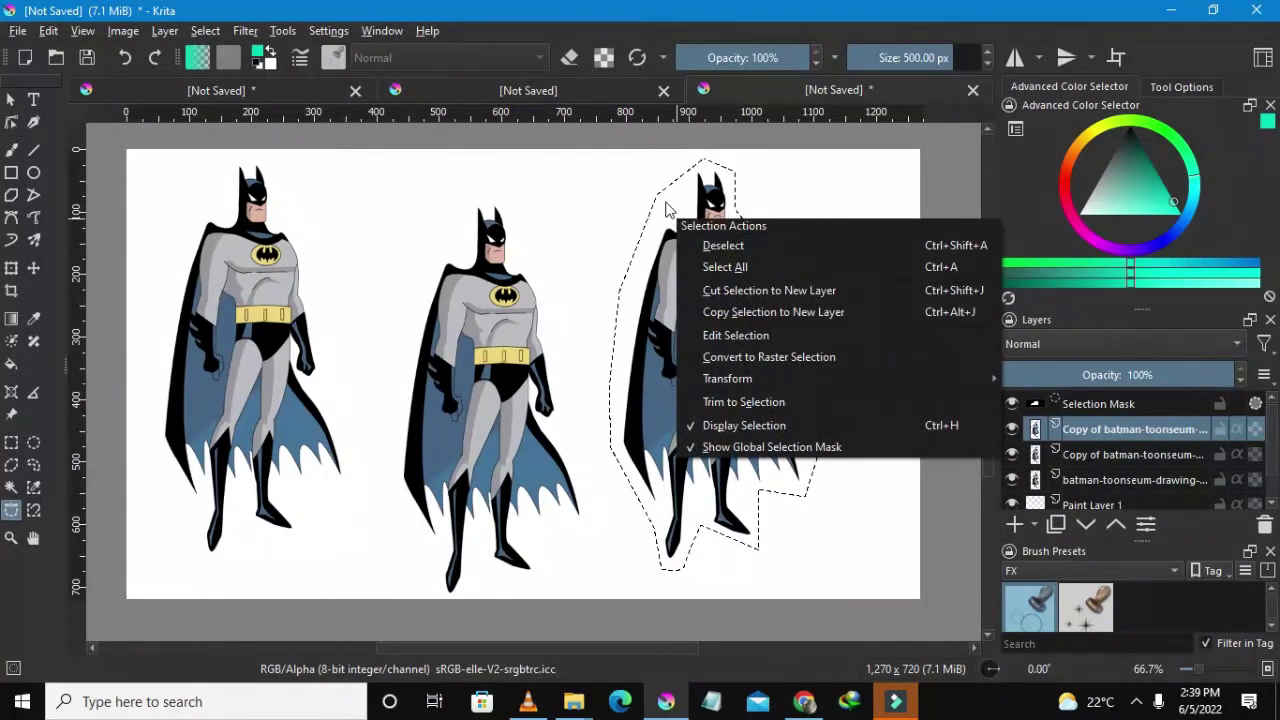
click(665, 206)
right_click(658, 198)
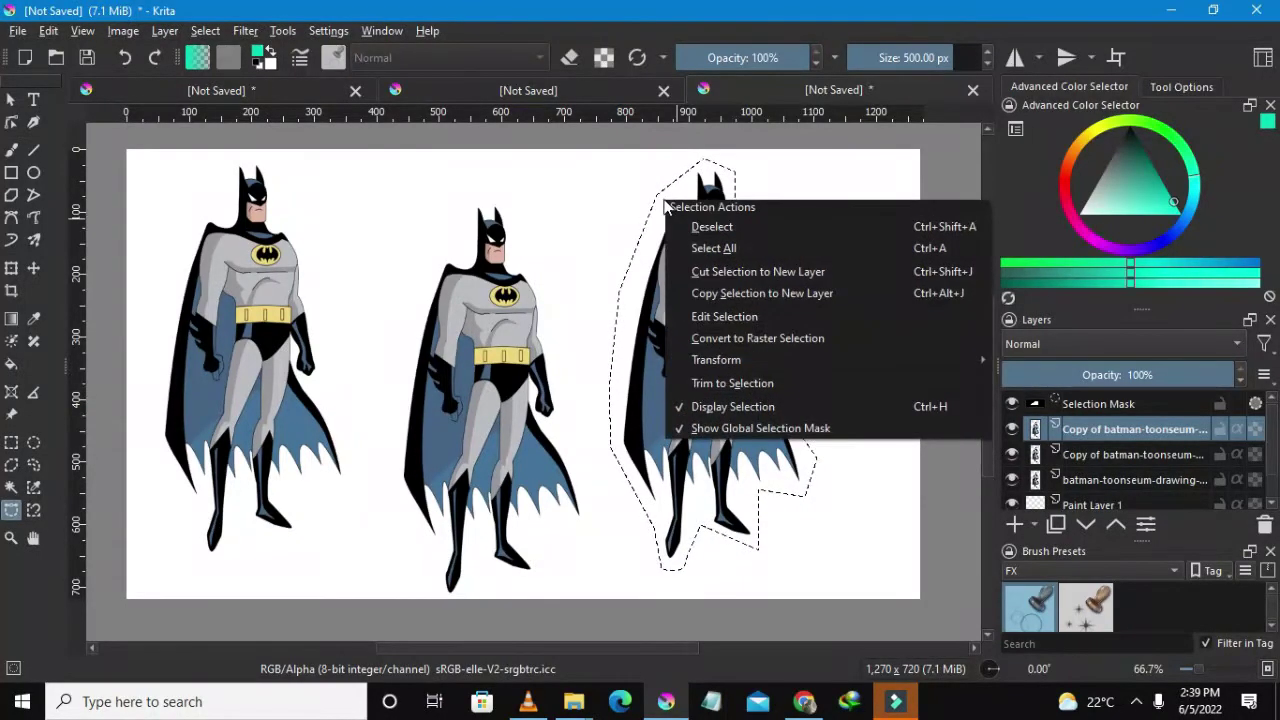
right_click(633, 240)
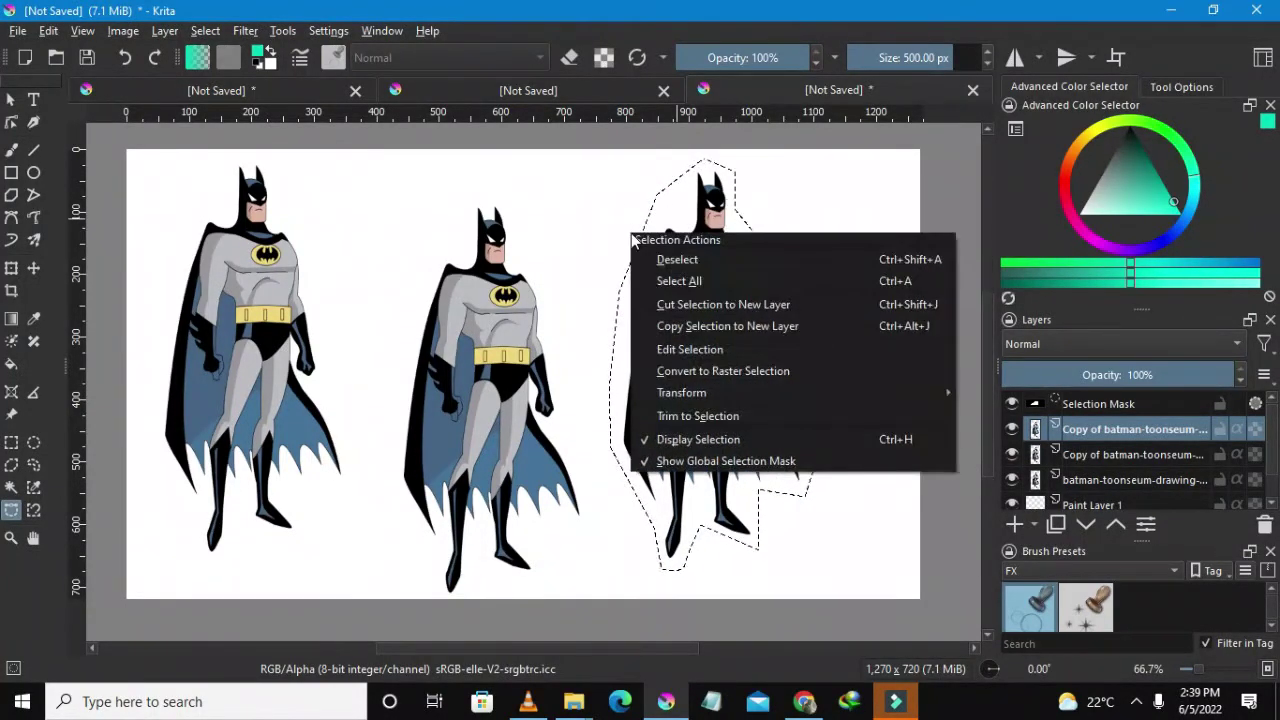
click(699, 326)
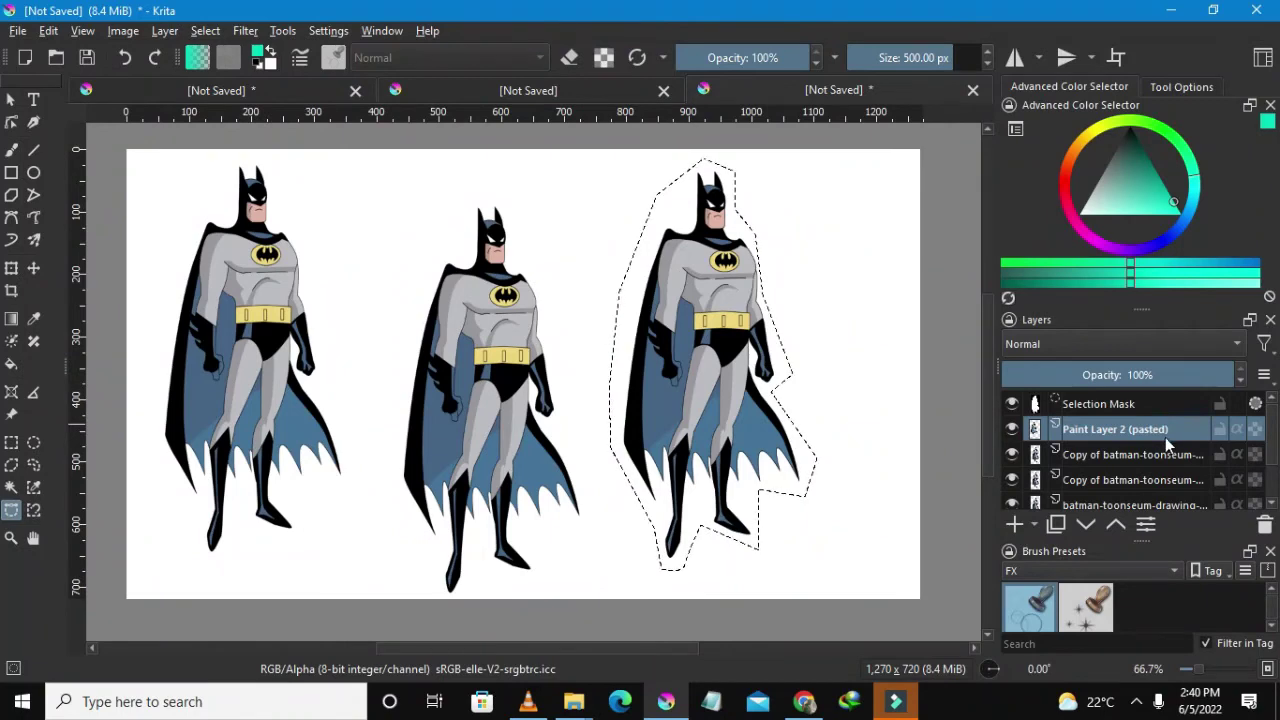
Step: Move the pasted Batman copy with the Move tool to the canvas's far right edge
mouse_move(1067, 441)
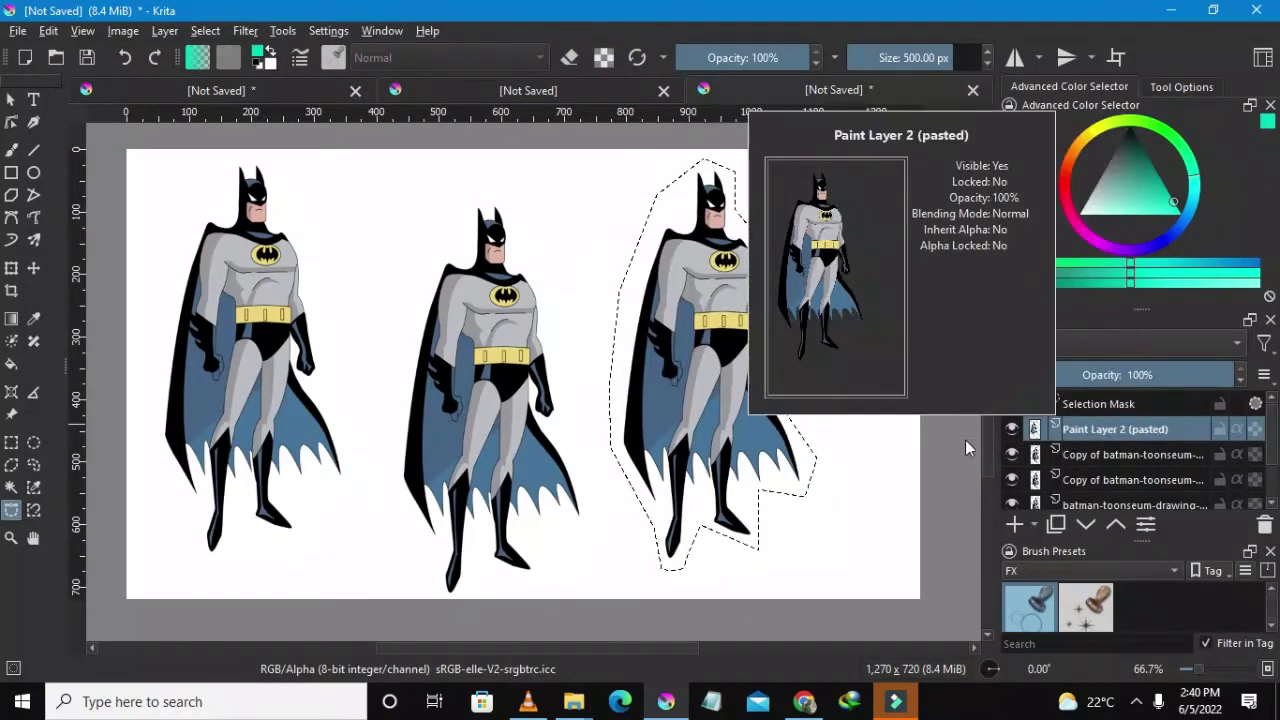
click(33, 268)
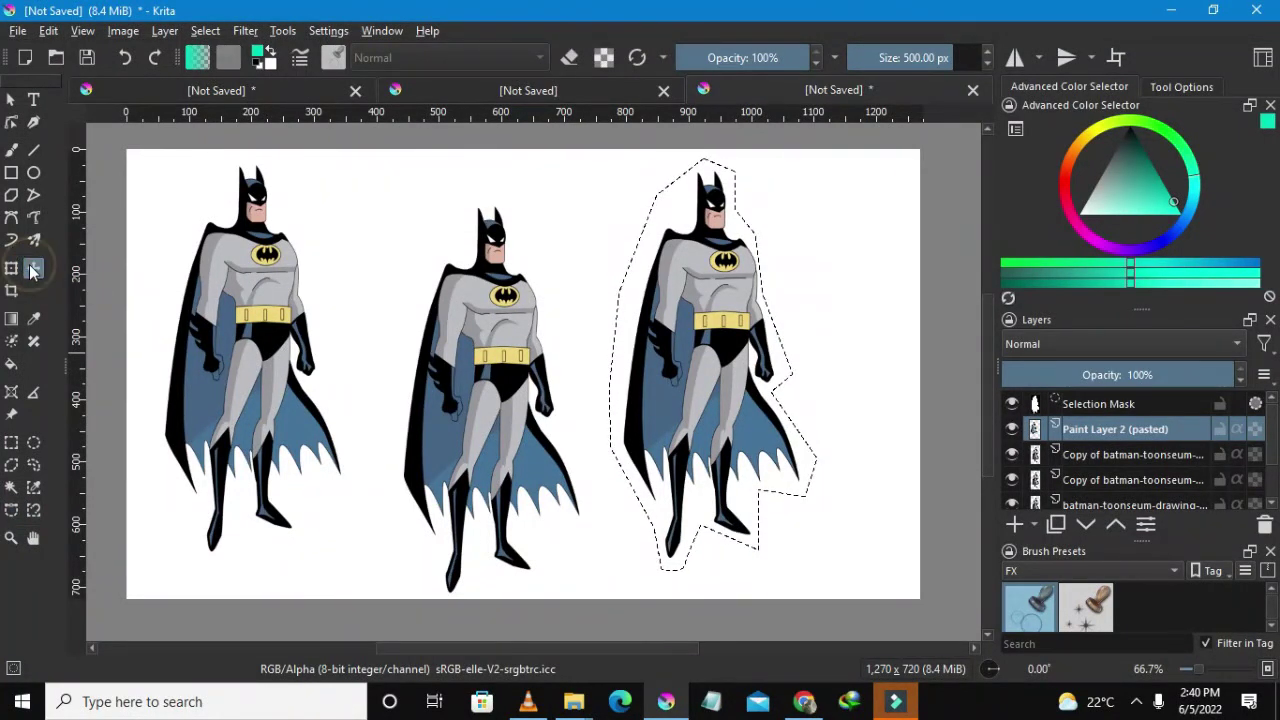
click(670, 312)
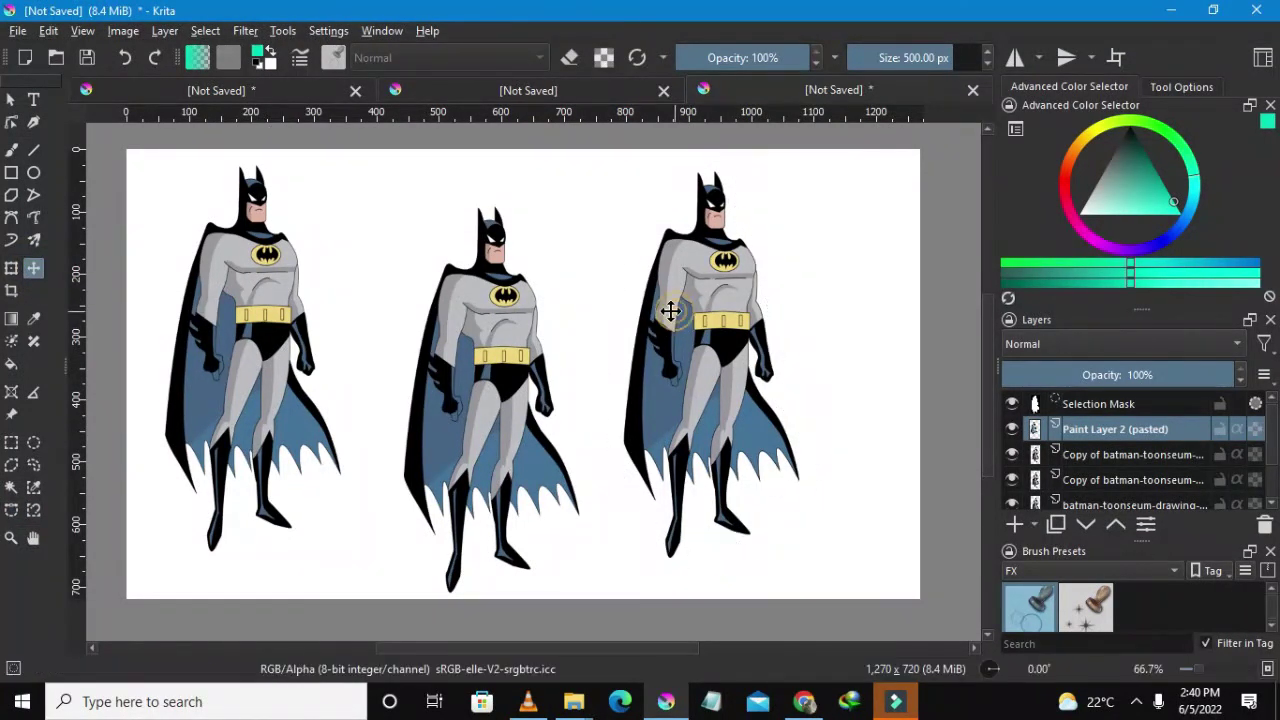
drag(719, 316, 779, 316)
scroll(779, 316, down, 2)
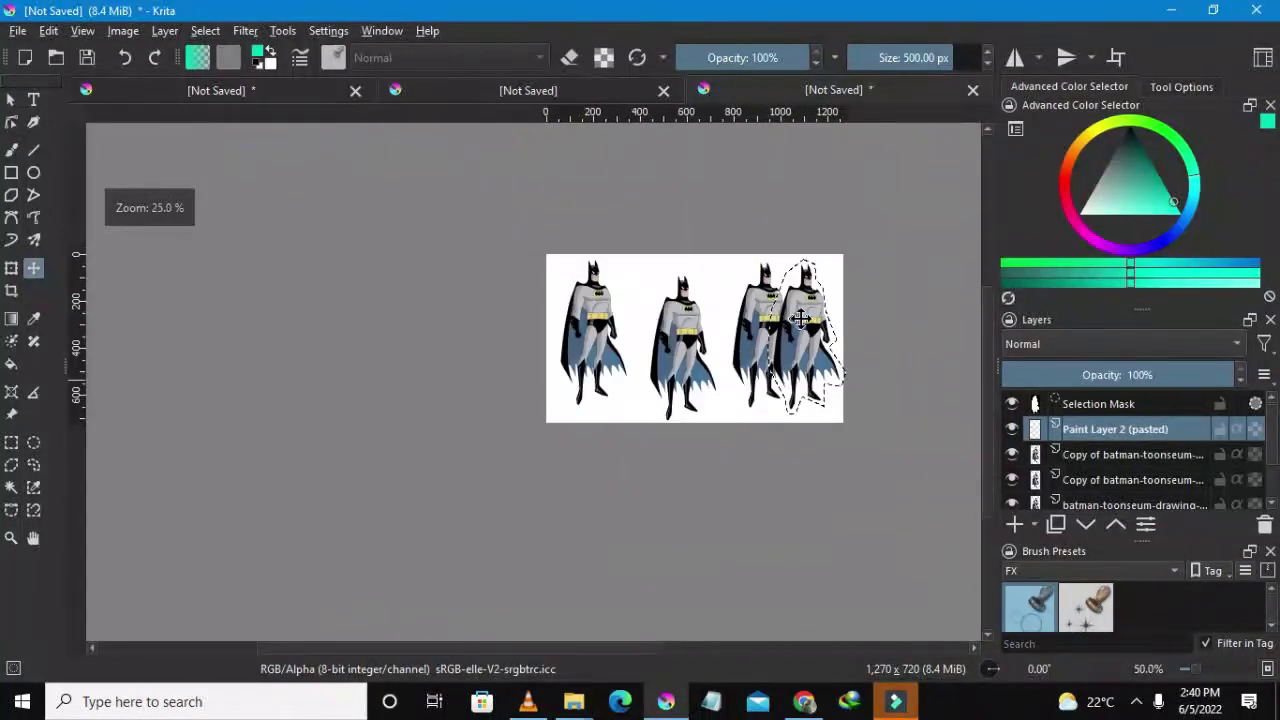
scroll(795, 340, up, 3)
scroll(803, 352, down, 1)
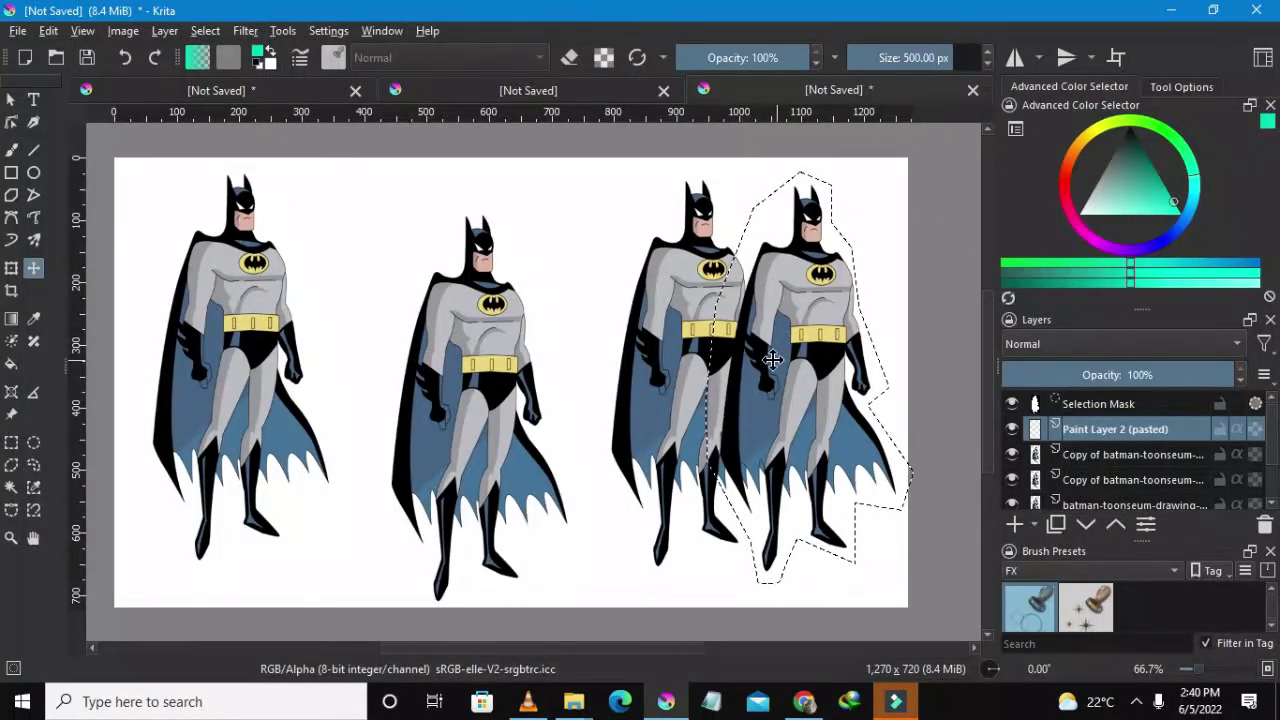
drag(806, 309, 872, 293)
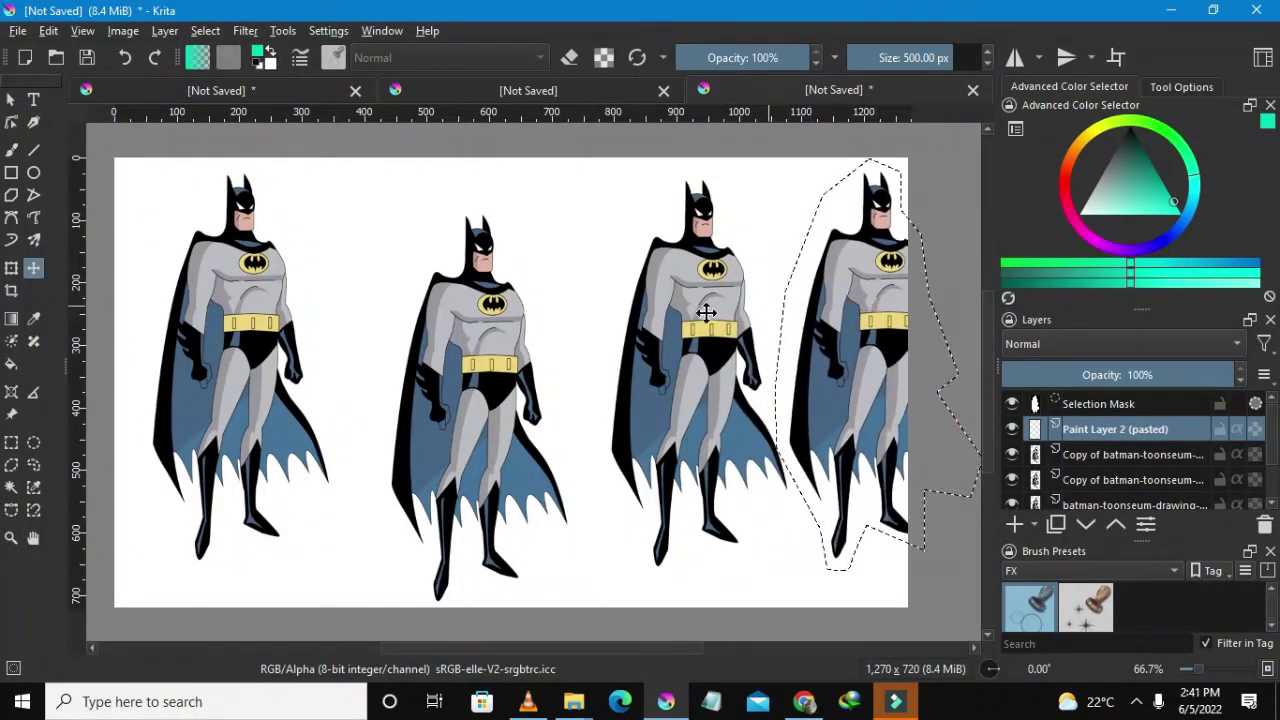
scroll(609, 335, down, 3)
scroll(609, 335, up, 2)
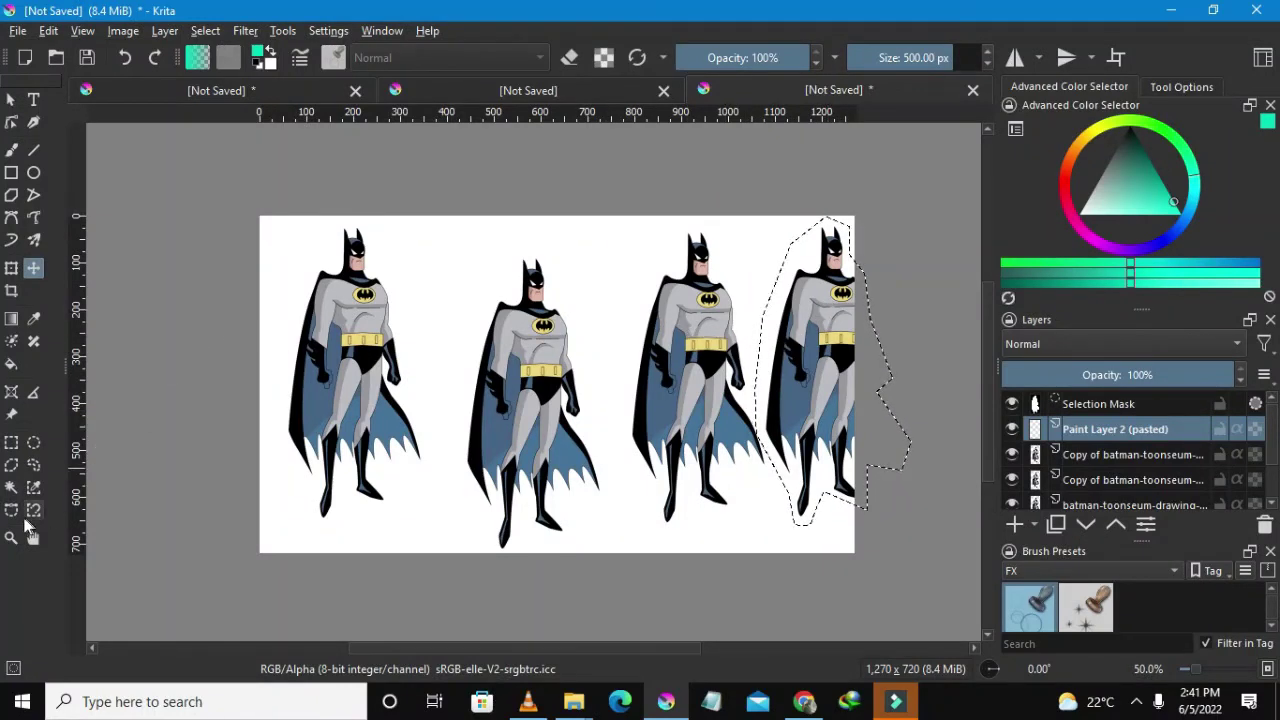
scroll(569, 326, down, 2)
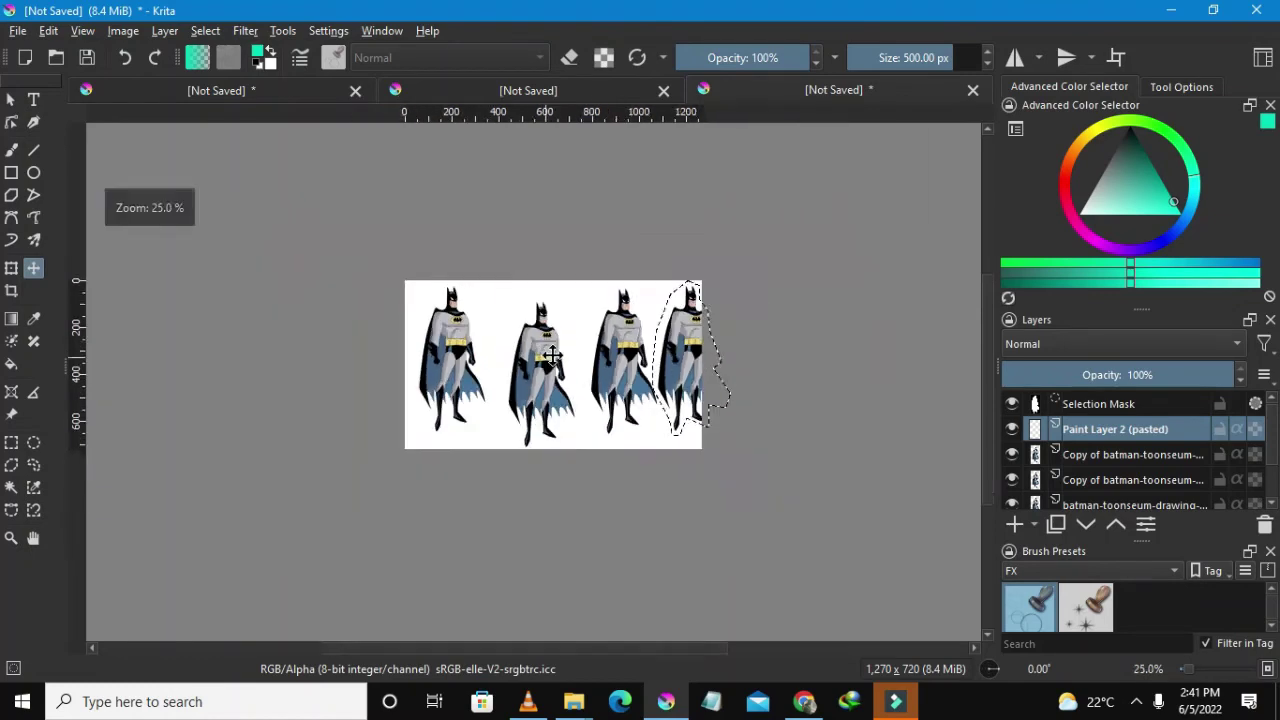
scroll(590, 335, up, 2)
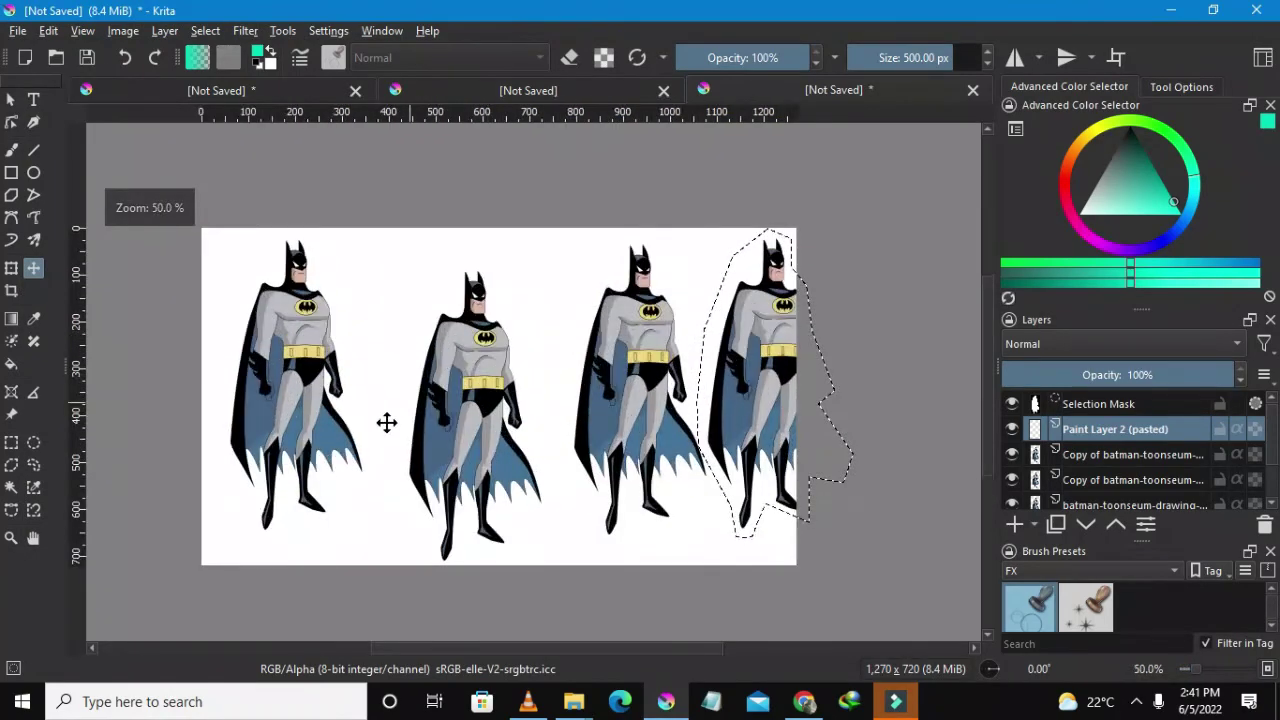
Step: With Rectangular Selection active, Select All on the canvas, then Deselect to remove the outline
click(11, 442)
right_click(543, 333)
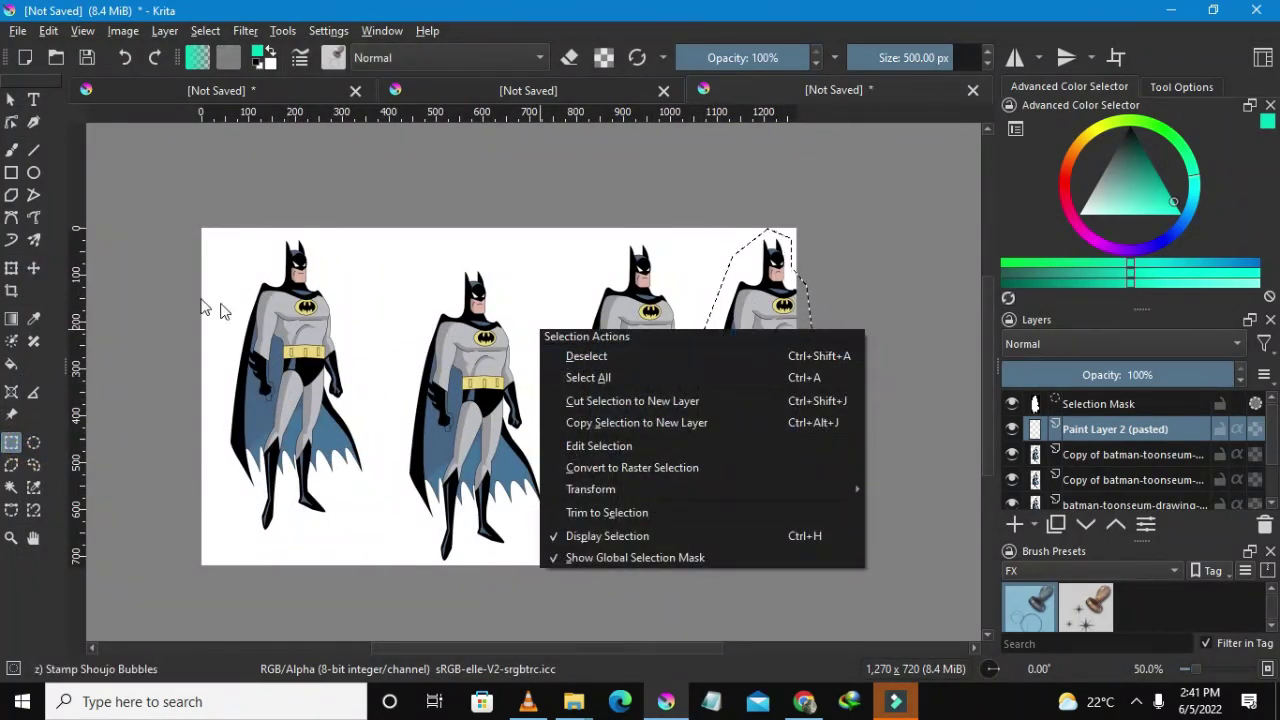
click(169, 225)
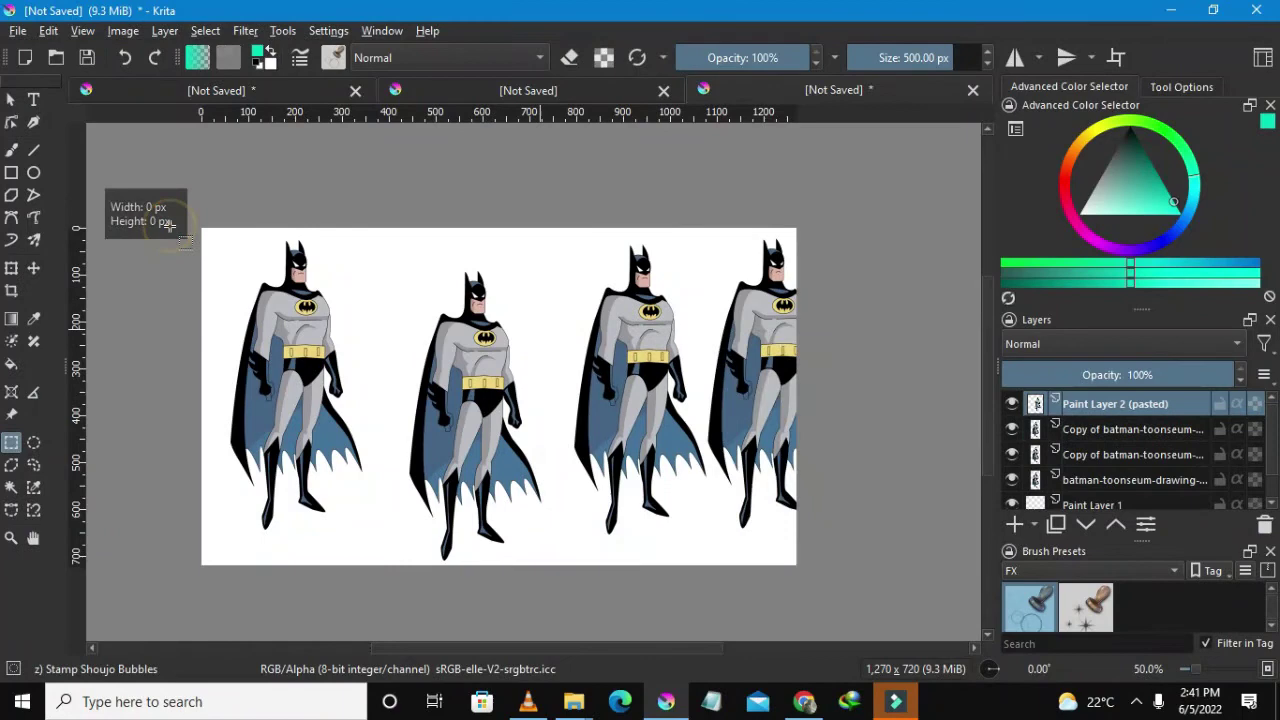
right_click(462, 279)
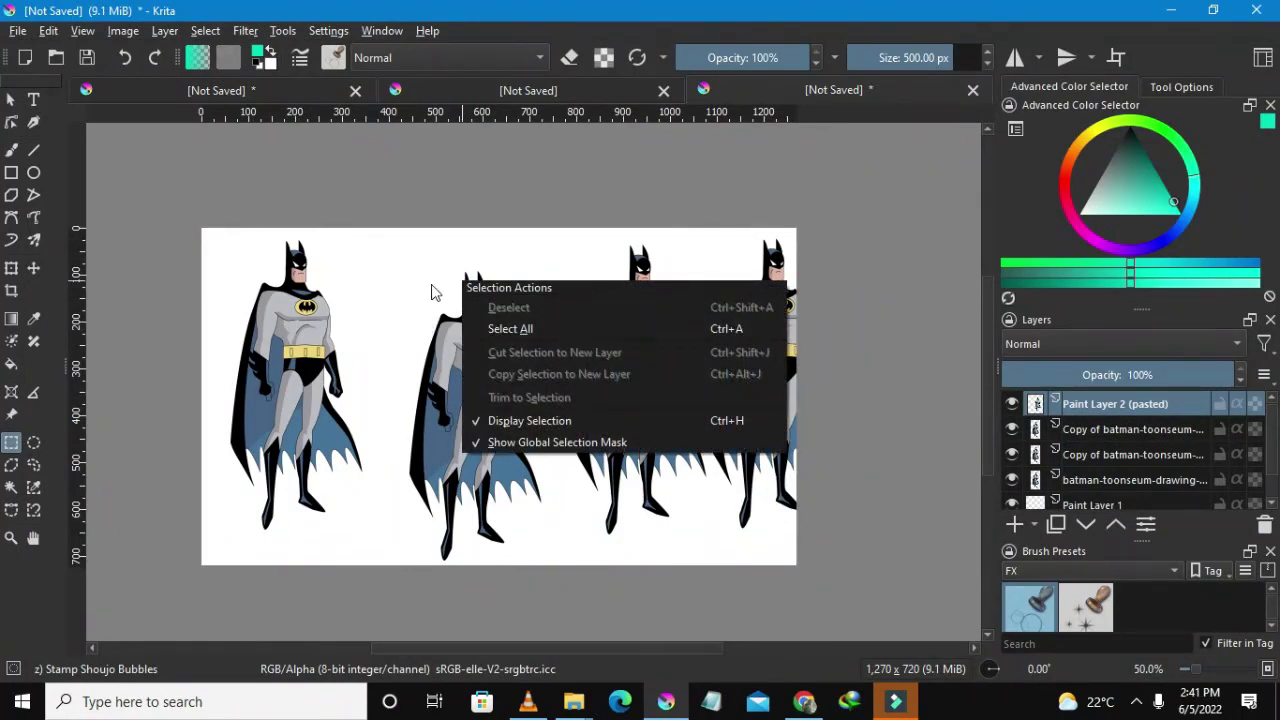
right_click(496, 266)
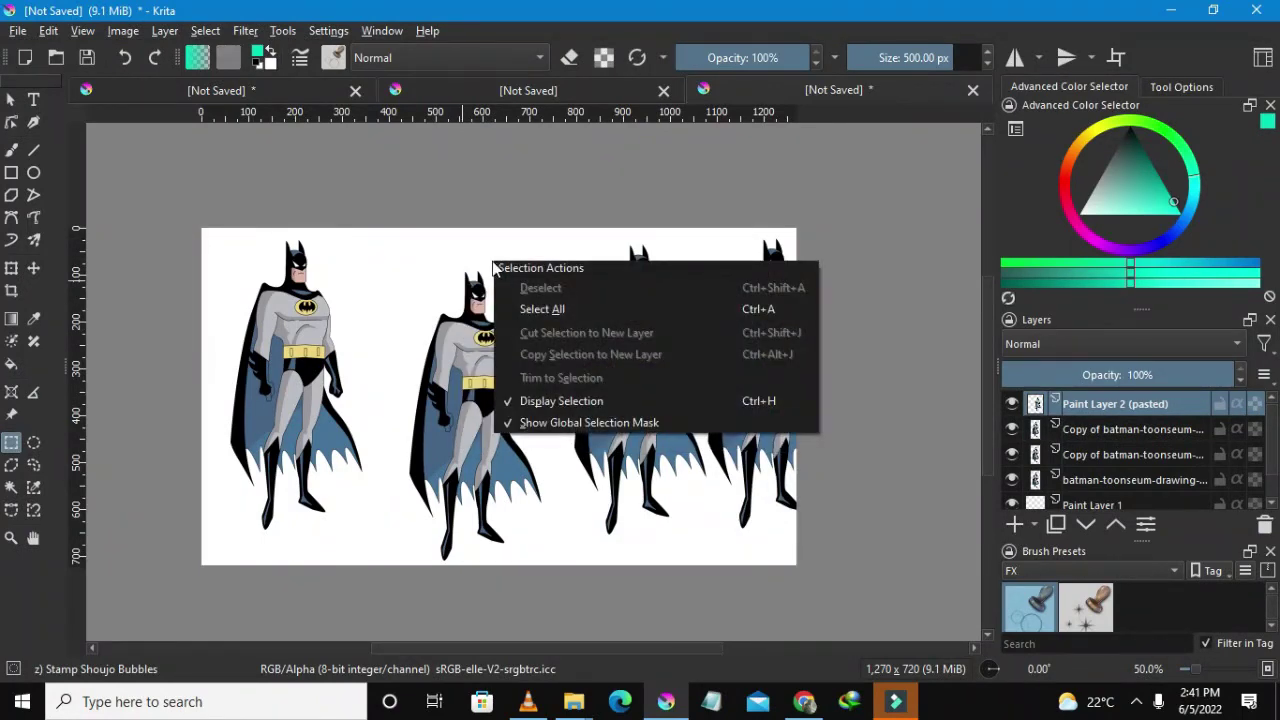
click(540, 309)
right_click(540, 322)
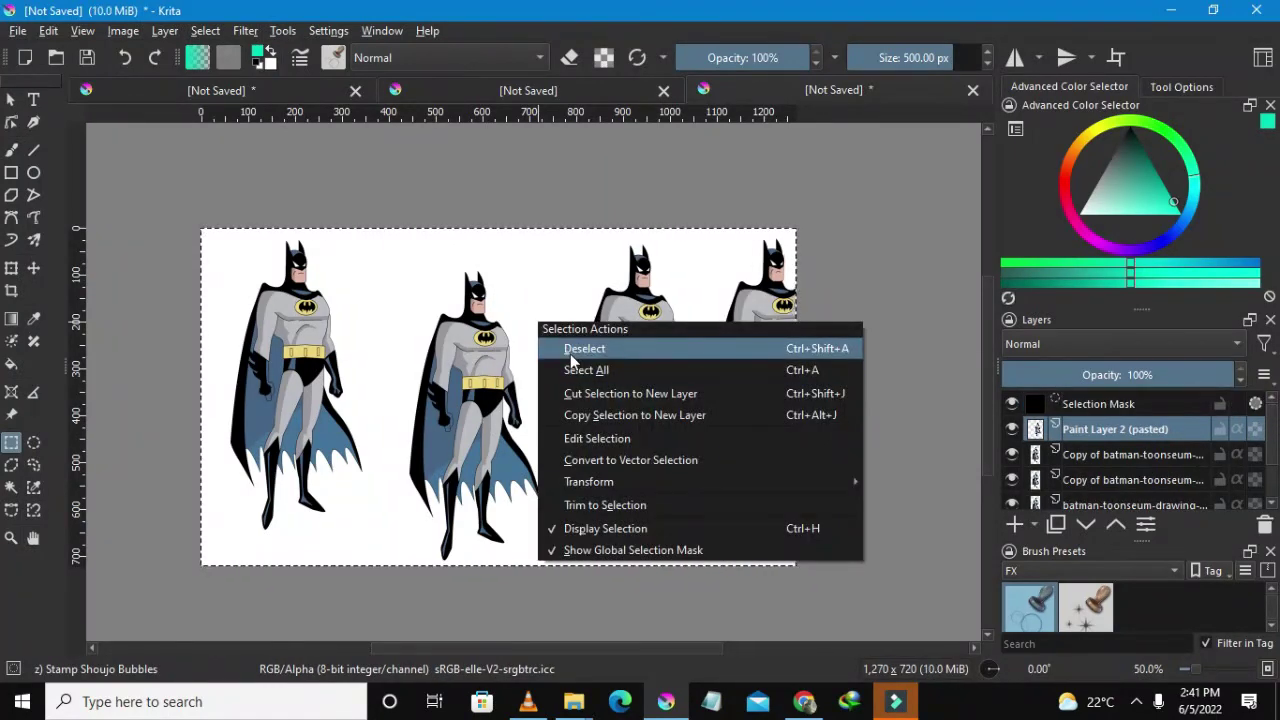
click(593, 343)
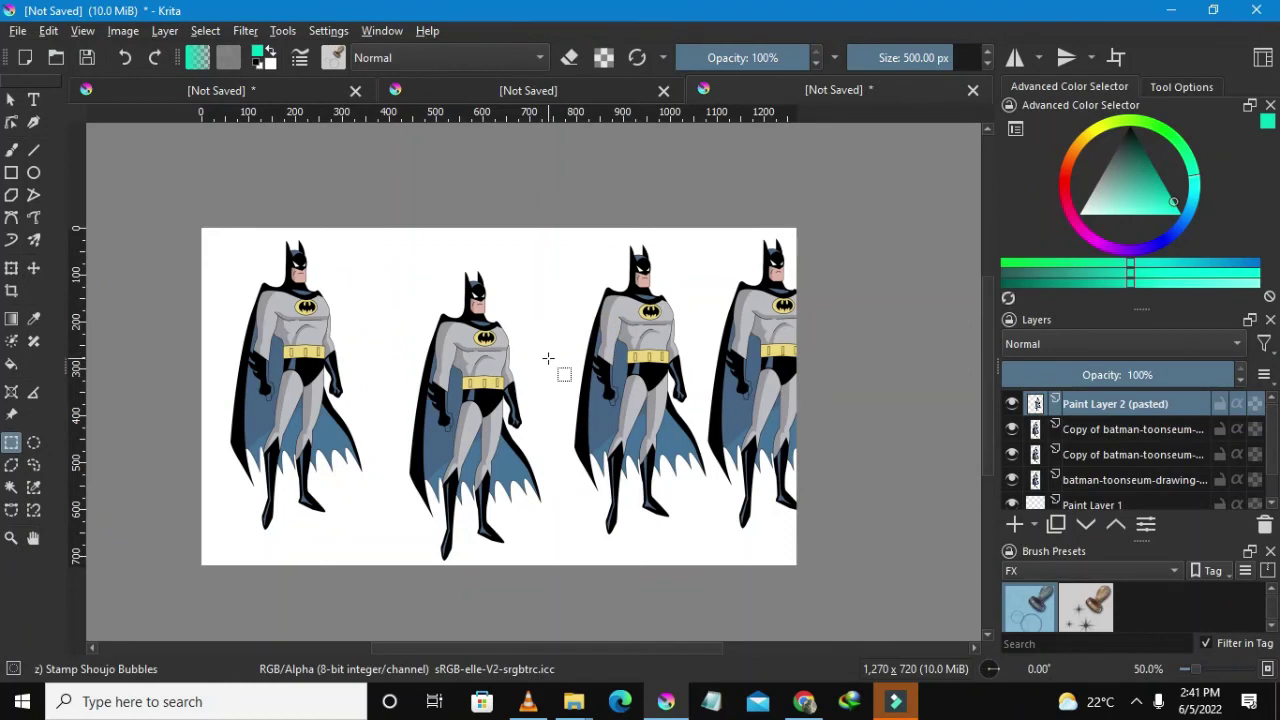
scroll(548, 358, up, 1)
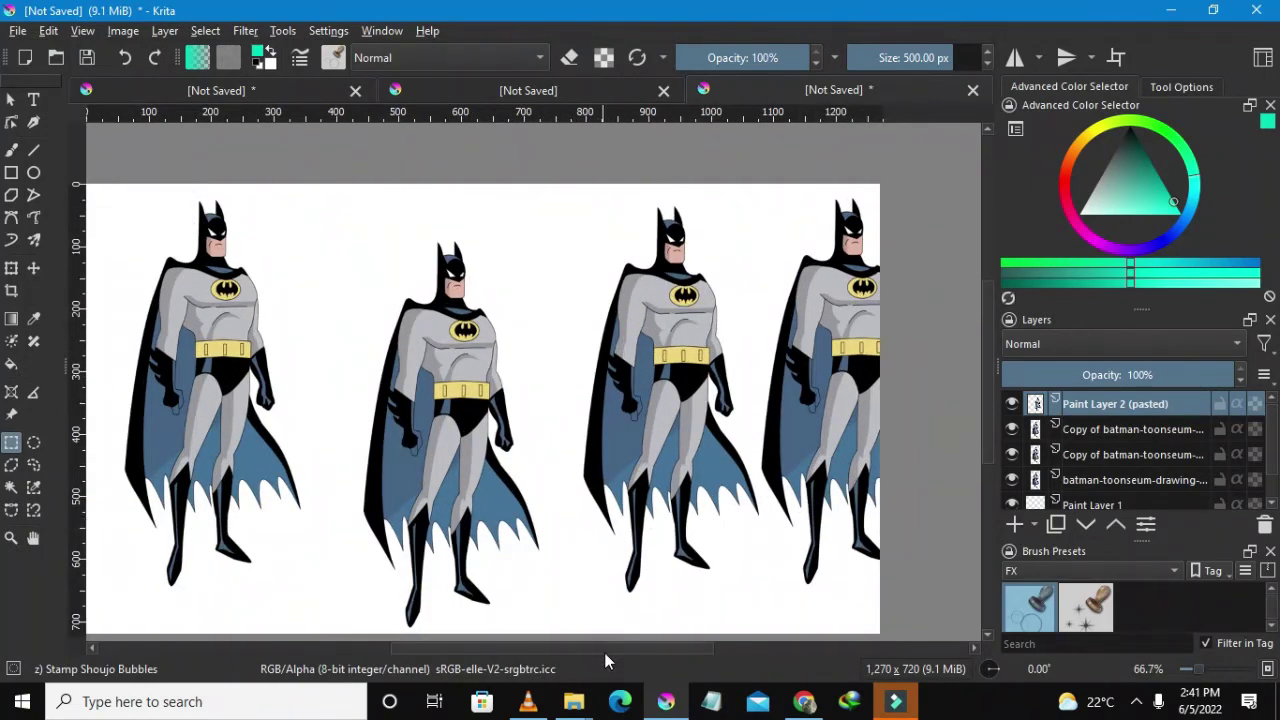
drag(604, 652, 587, 650)
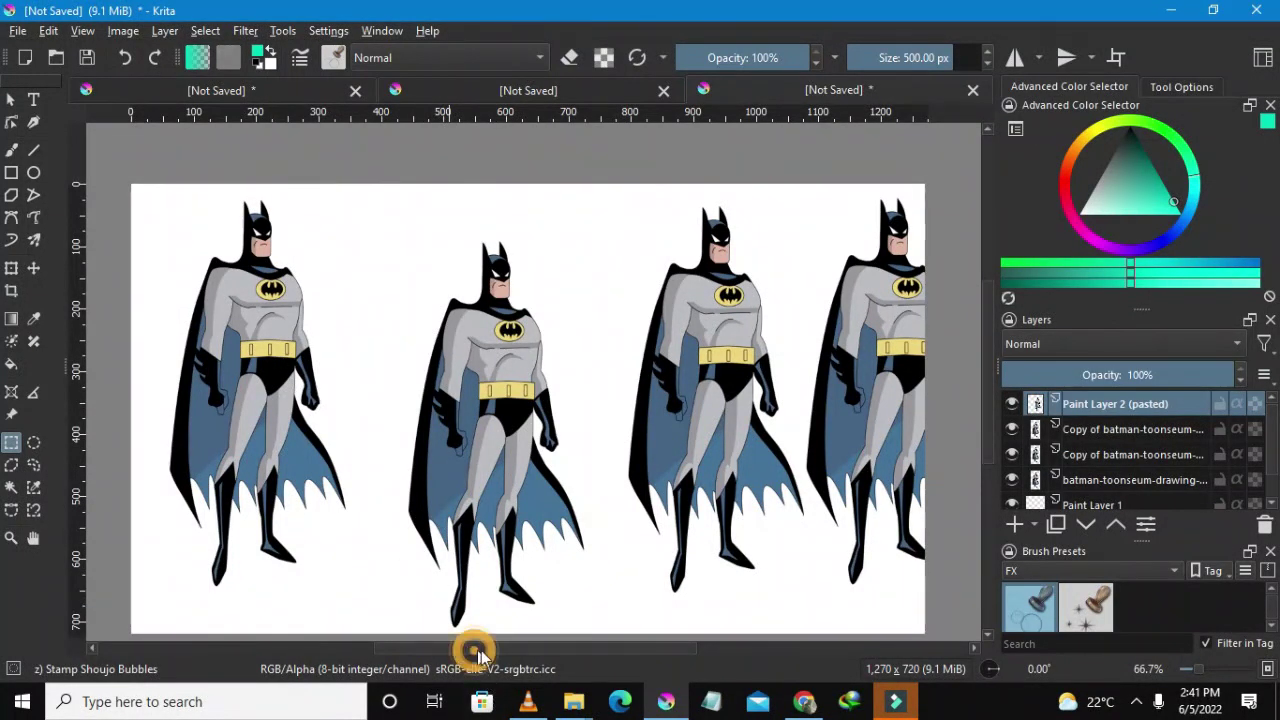
drag(478, 652, 487, 651)
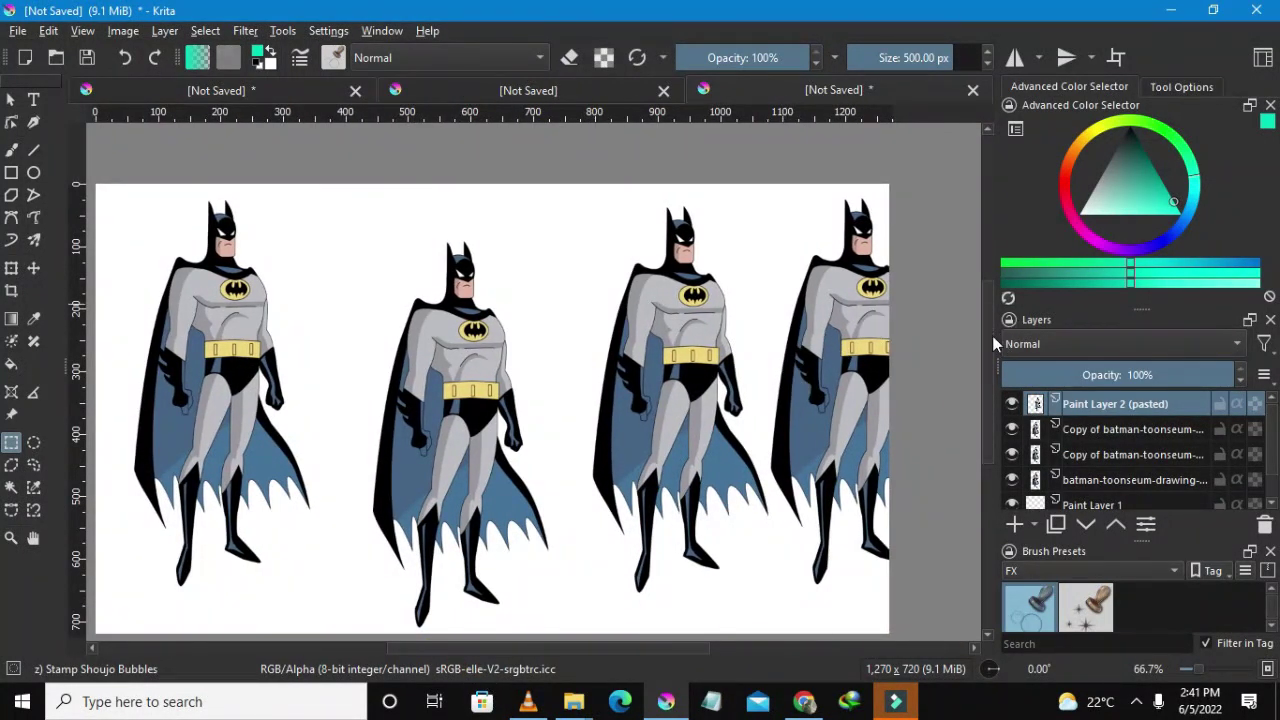
drag(992, 335, 993, 353)
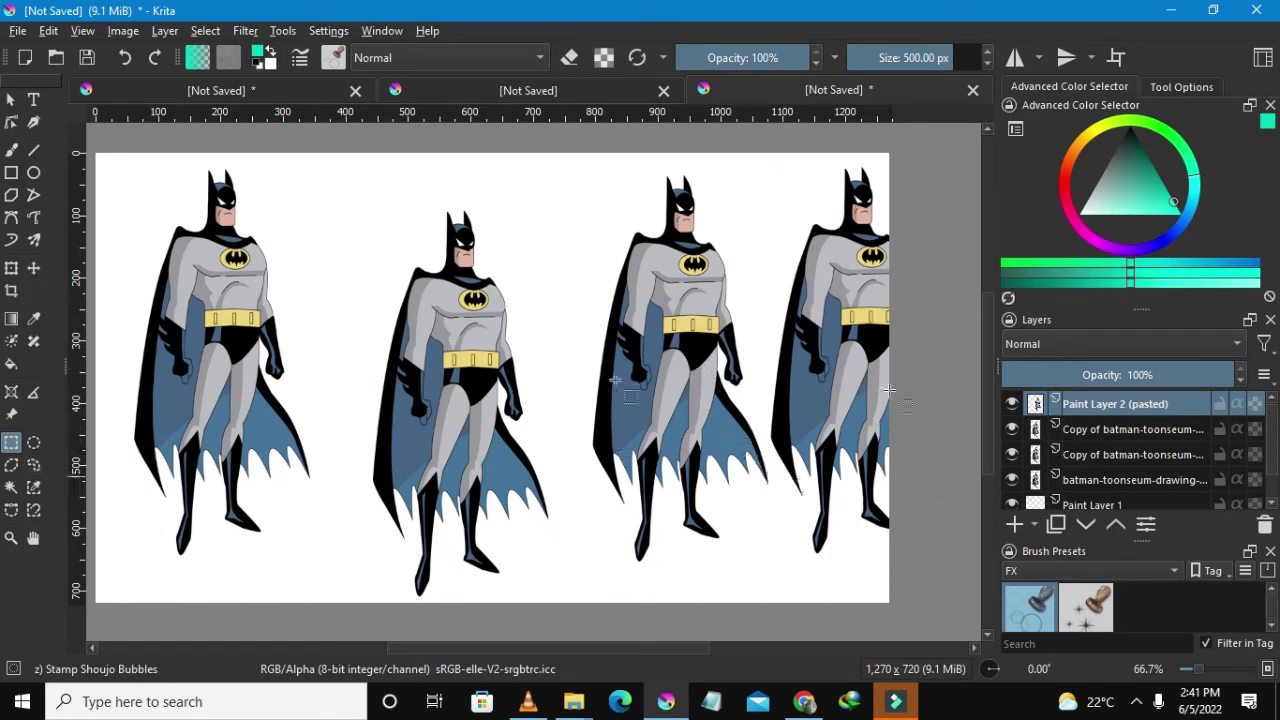
Step: Move the batman-toonseum-drawing layer to the leftmost position, then nudge it a few pixels left
click(1064, 480)
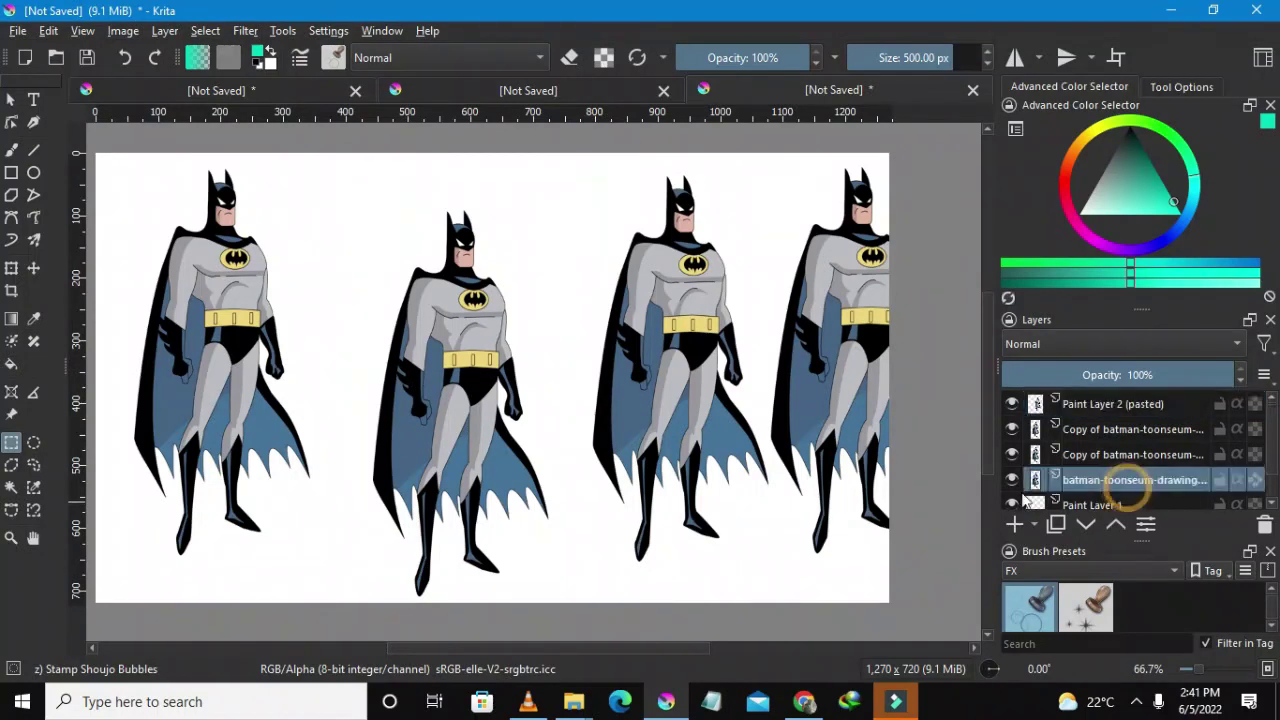
click(33, 268)
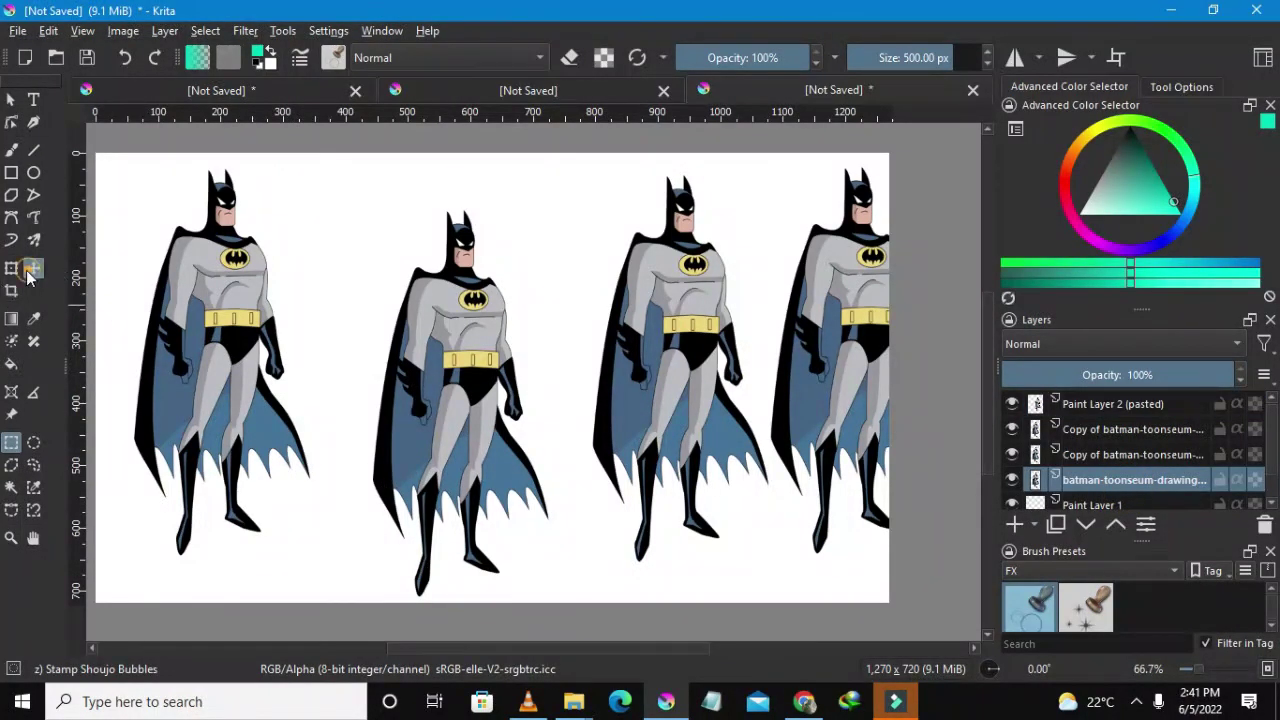
drag(400, 383, 169, 337)
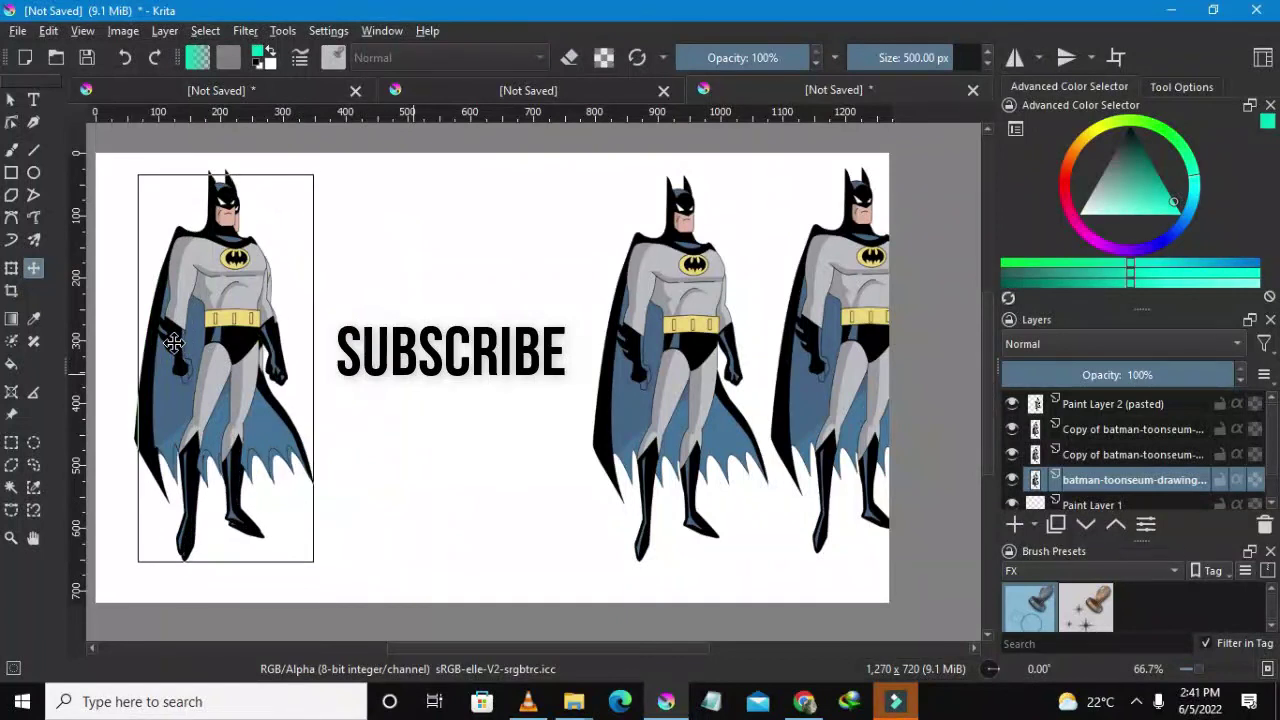
drag(252, 246, 243, 248)
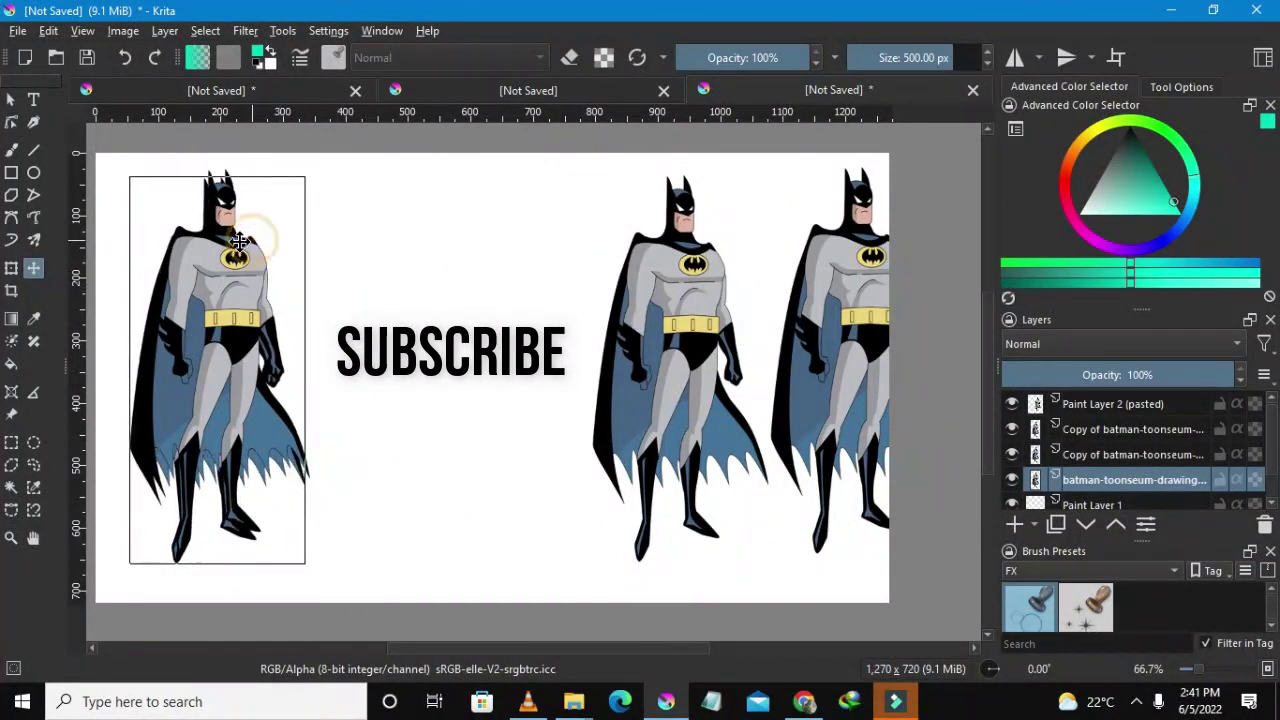